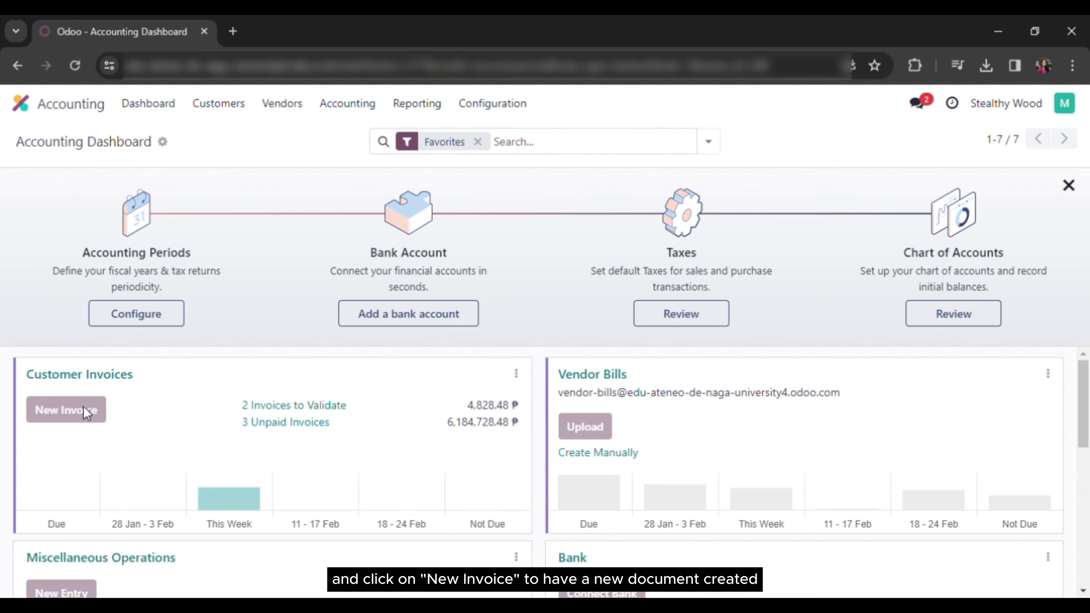
Start a new customer invoice for Foodlovers Takeaway and open that customer's contact record
{"action": "left_click", "coordinate": [90, 413]}
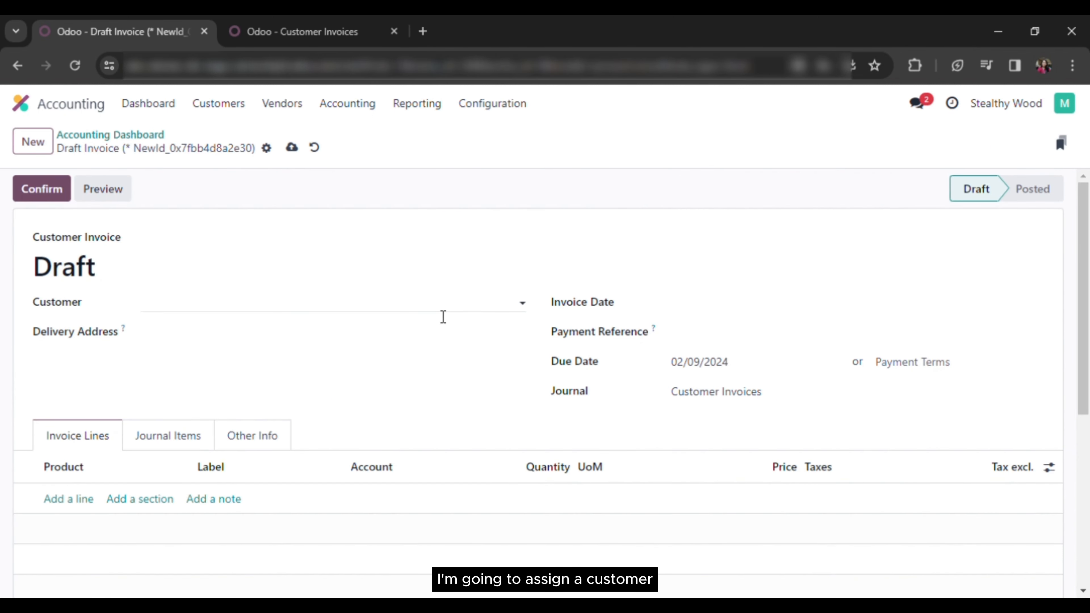
{"action": "left_click", "coordinate": [518, 307]}
{"action": "left_click", "coordinate": [384, 357]}
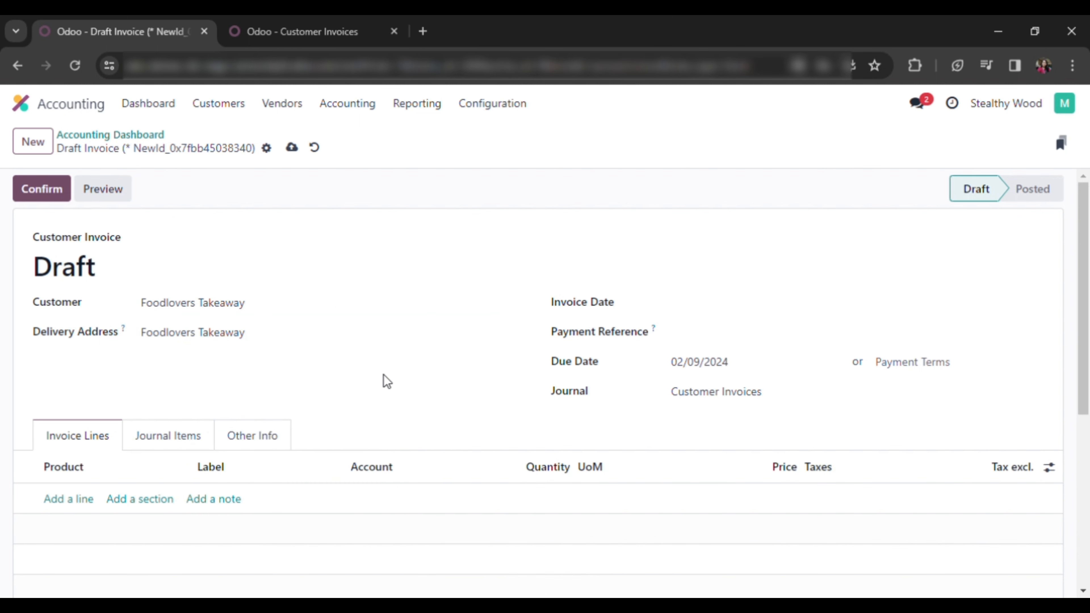
{"action": "left_click", "coordinate": [517, 305]}
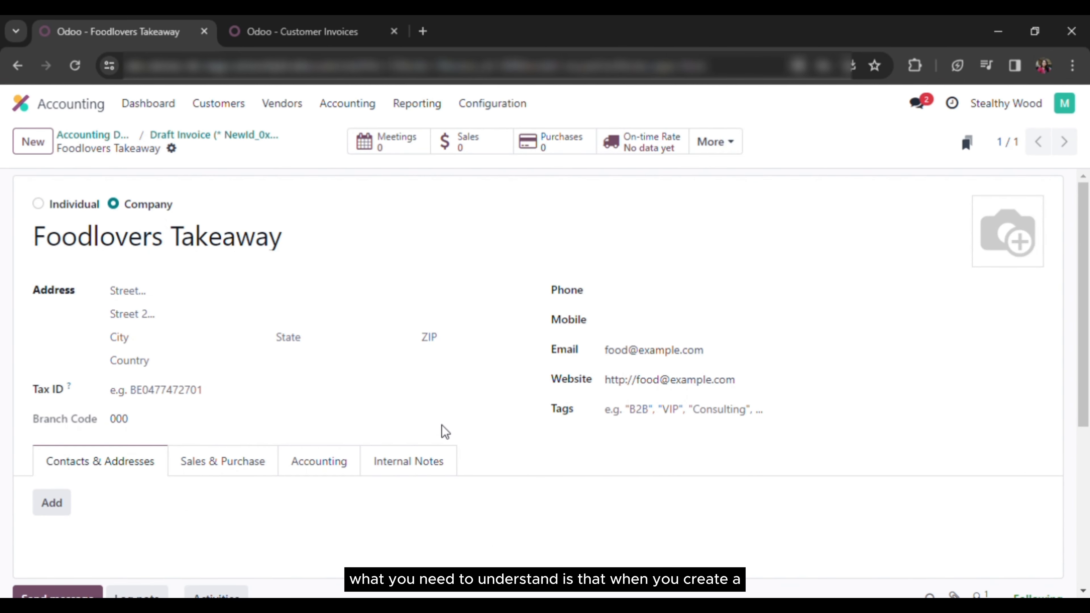
Check Foodlovers Takeaway's receivable and payable accounts on its Accounting tab, then go back to the draft invoice
{"action": "left_click", "coordinate": [341, 466]}
{"action": "scroll", "coordinate": [373, 469], "scroll_direction": "down", "scroll_amount": 5}
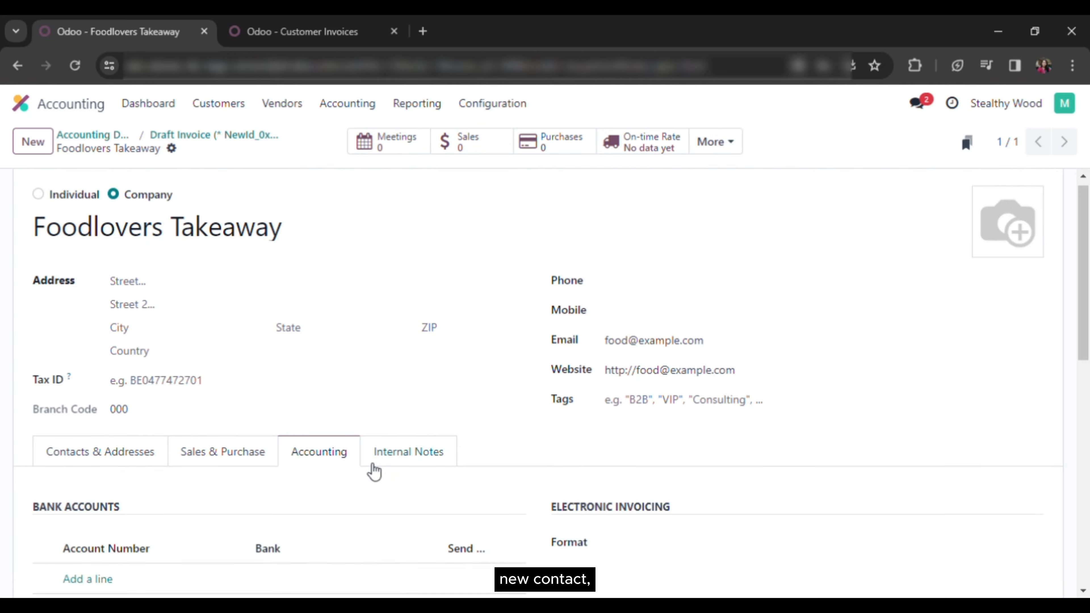
{"action": "scroll", "coordinate": [371, 471], "scroll_direction": "down", "scroll_amount": 3}
{"action": "scroll", "coordinate": [370, 471], "scroll_direction": "up", "scroll_amount": 1}
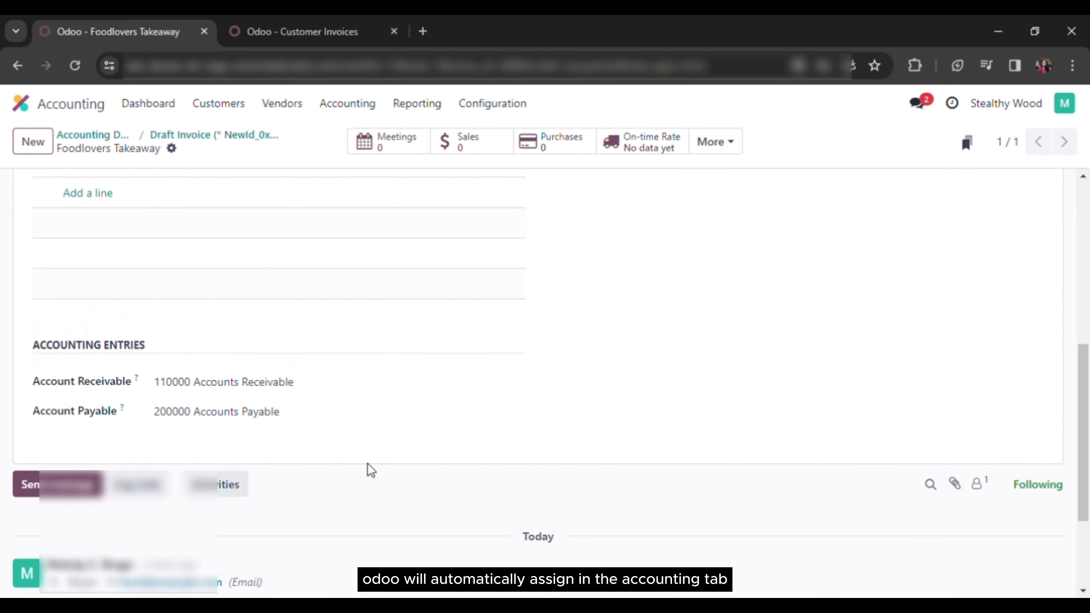
{"action": "scroll", "coordinate": [370, 470], "scroll_direction": "down", "scroll_amount": 1}
{"action": "scroll", "coordinate": [371, 471], "scroll_direction": "down", "scroll_amount": 1}
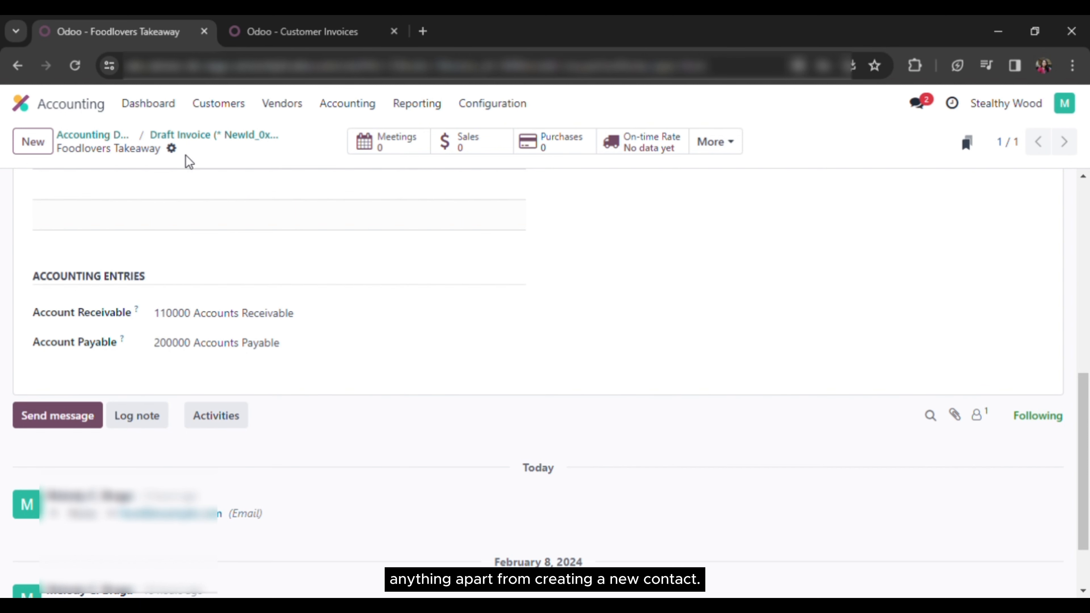
{"action": "left_click", "coordinate": [194, 136]}
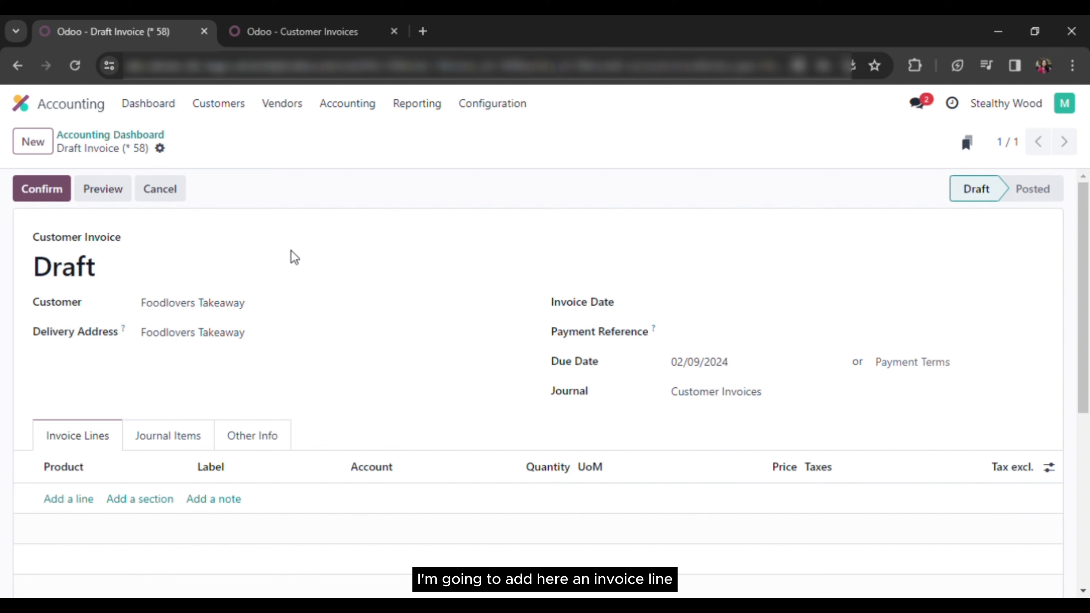
Add a blank invoice line and verify its 430400 Sales/Revenues account against the Customer Invoices journal default
{"action": "left_click", "coordinate": [69, 500]}
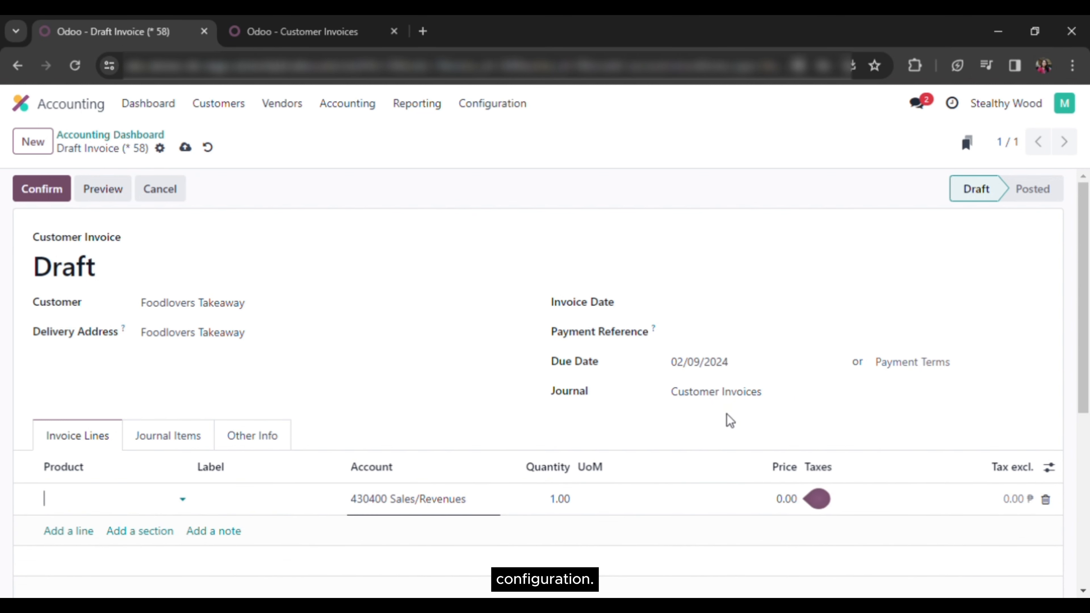
{"action": "key", "text": "ctrl+Tab"}
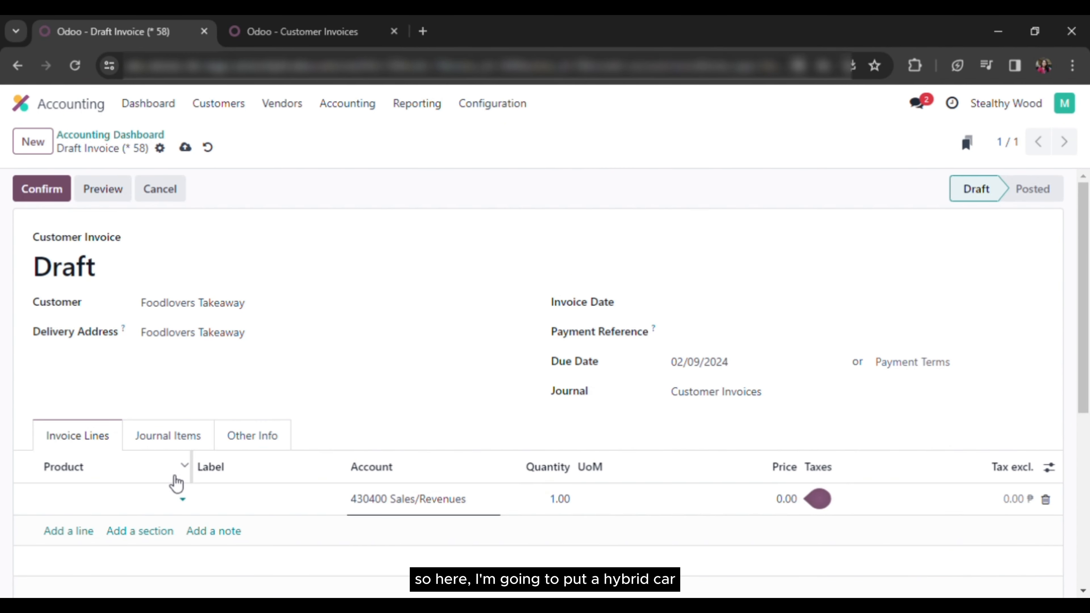
{"action": "left_click", "coordinate": [105, 498]}
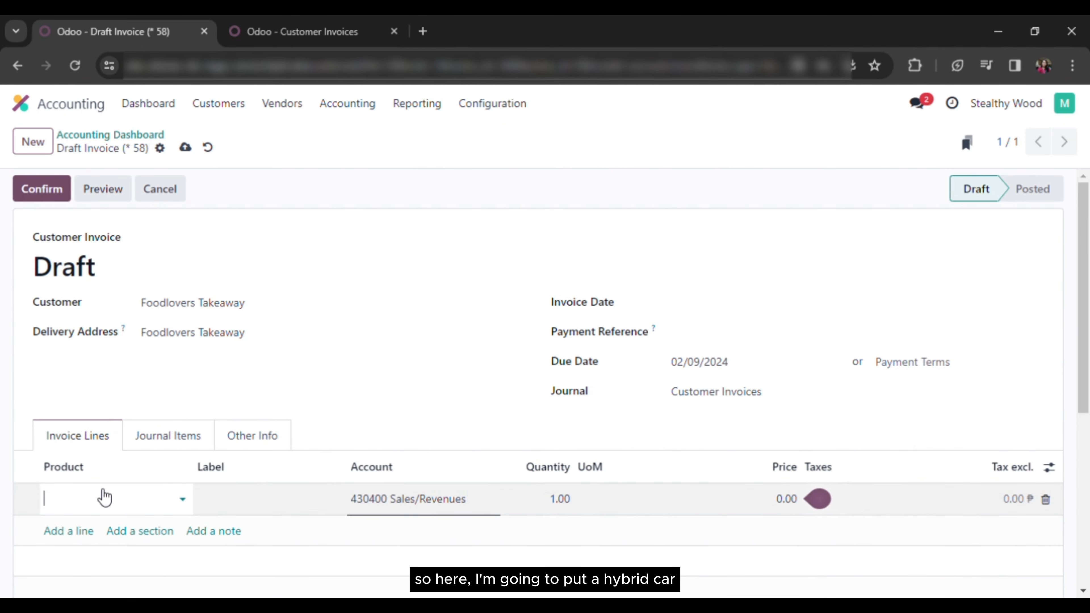
Bill one Hybrid Car at 1,840,000.00 with 12% VAT and view the balanced journal items
{"action": "type", "text": "hyb"}
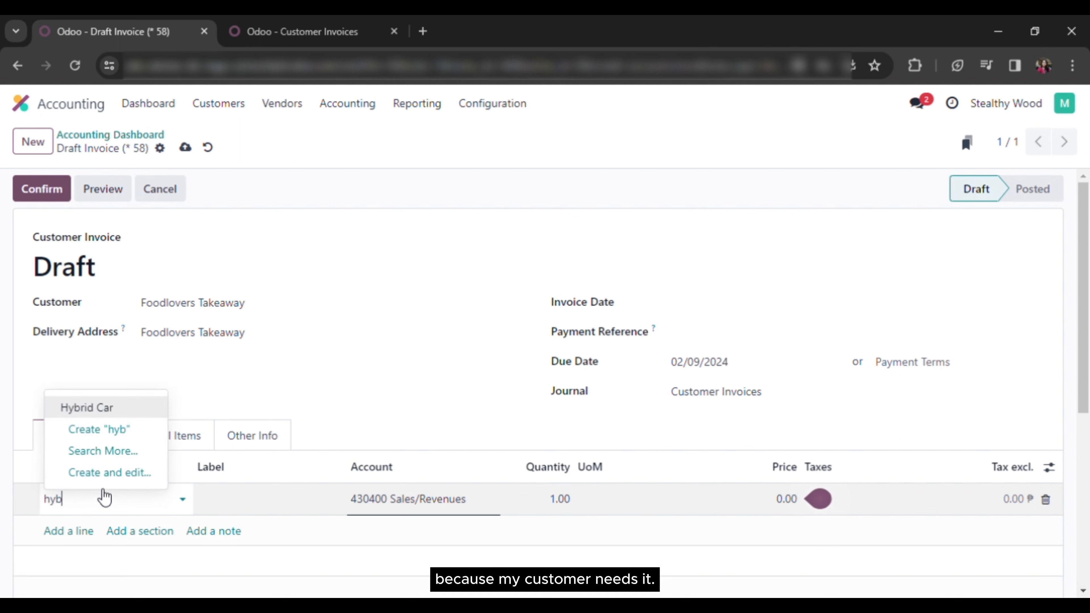
{"action": "left_click", "coordinate": [134, 409]}
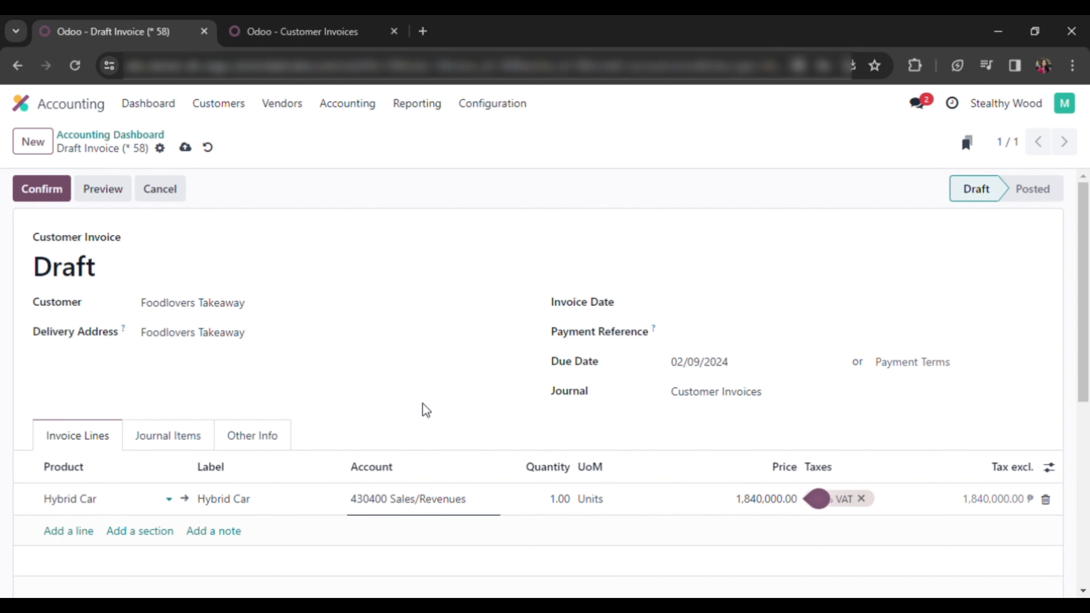
{"action": "left_click", "coordinate": [891, 409]}
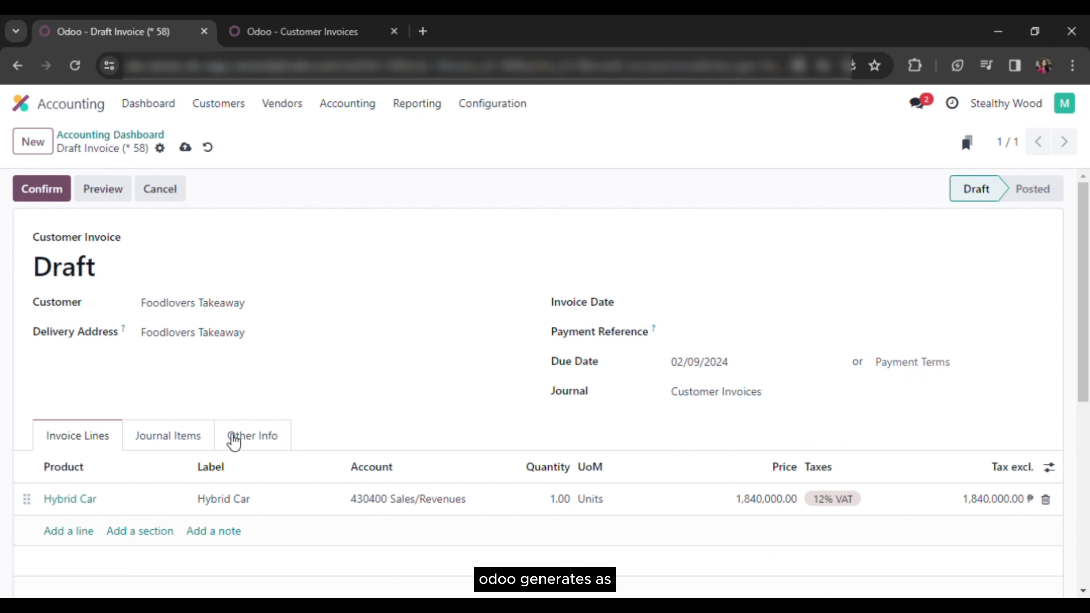
{"action": "left_click", "coordinate": [189, 437]}
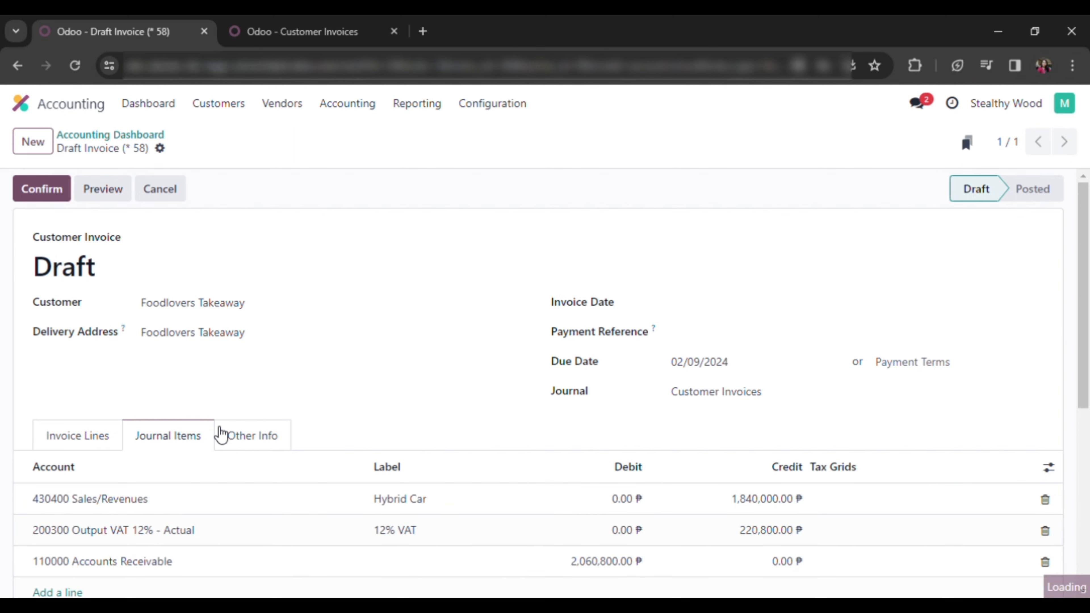
{"action": "scroll", "coordinate": [408, 415], "scroll_direction": "down", "scroll_amount": 3}
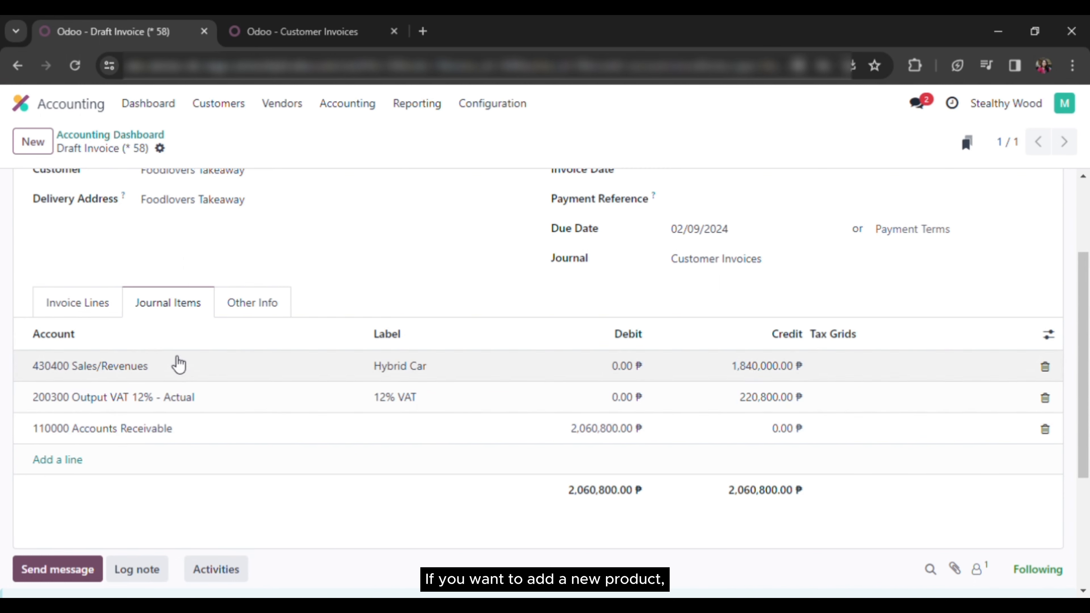
Add a Dash Cam line at 2,079.00 with 12% VAT to the invoice
{"action": "left_click", "coordinate": [110, 315]}
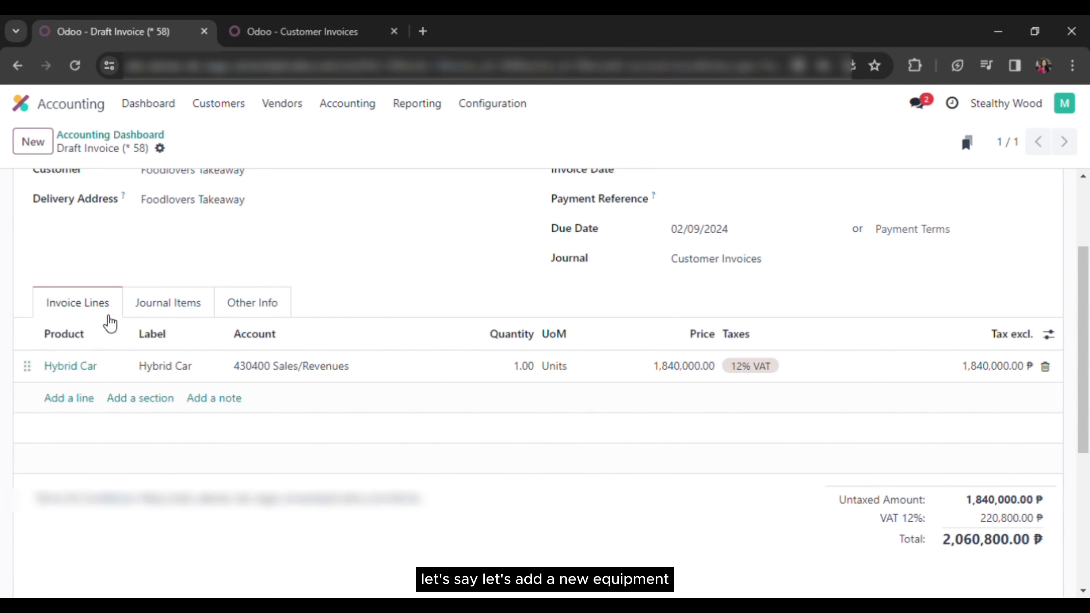
{"action": "left_click", "coordinate": [91, 400]}
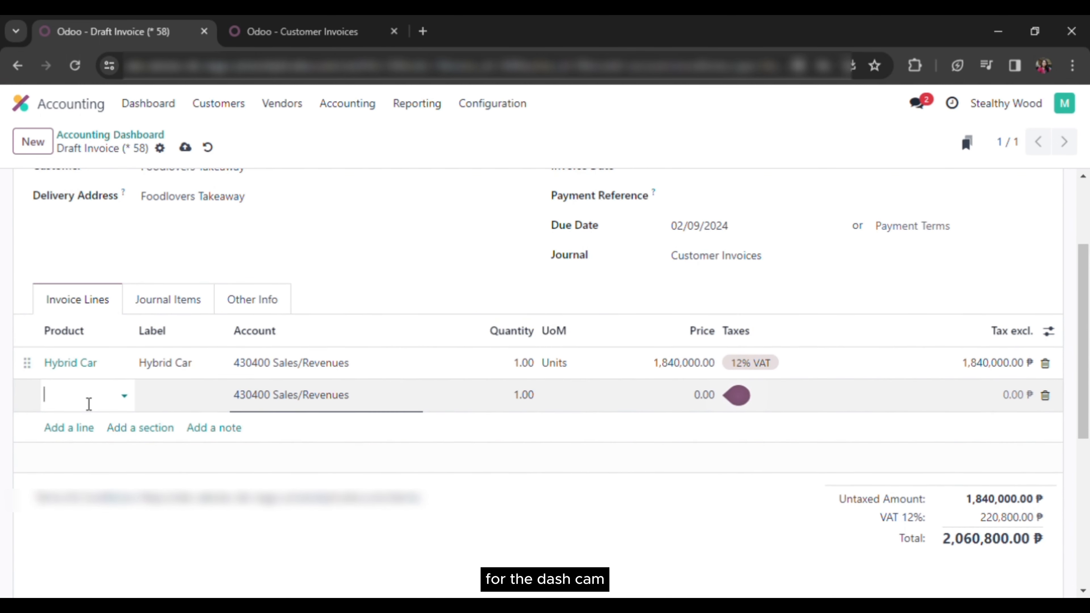
{"action": "type", "text": "d"}
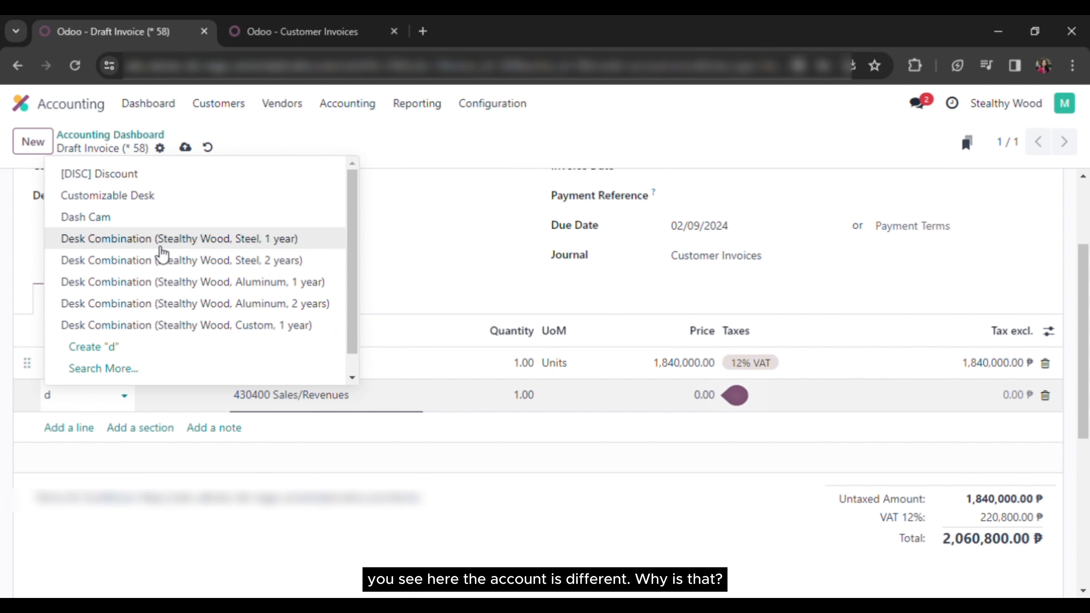
{"action": "left_click", "coordinate": [172, 219]}
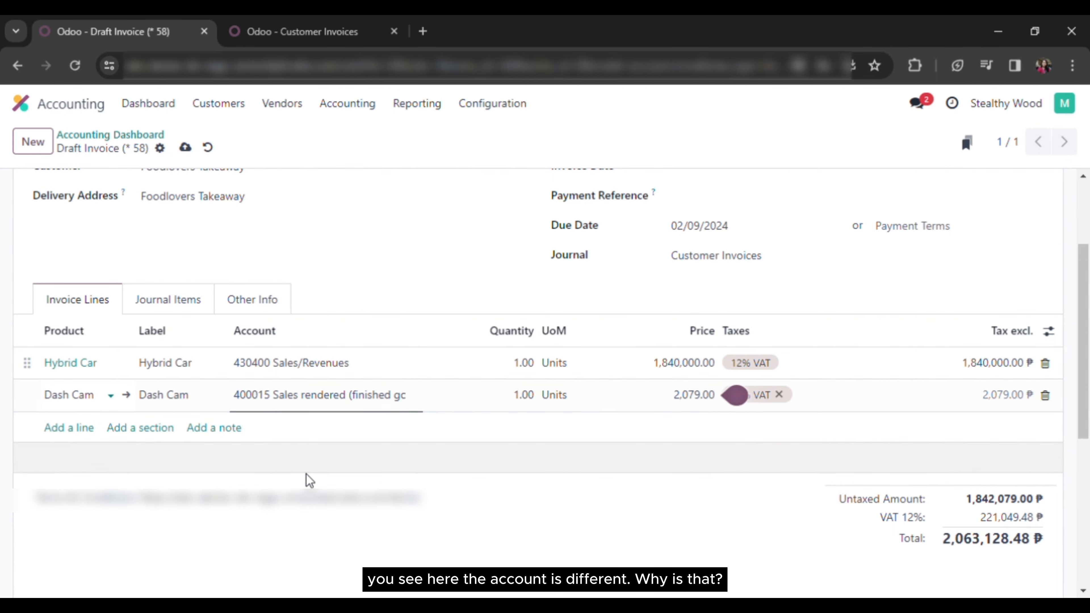
{"action": "left_click", "coordinate": [306, 480]}
Inspect the Dash Cam product's accounts and its All category's income account, then return to the invoice
{"action": "left_click", "coordinate": [134, 401]}
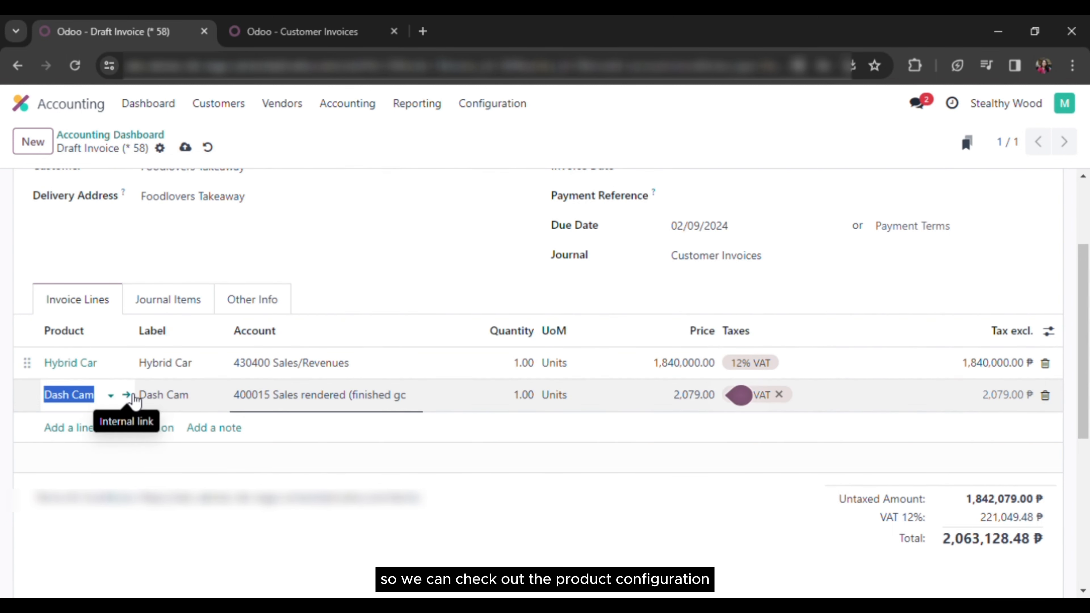
{"action": "left_click", "coordinate": [129, 397]}
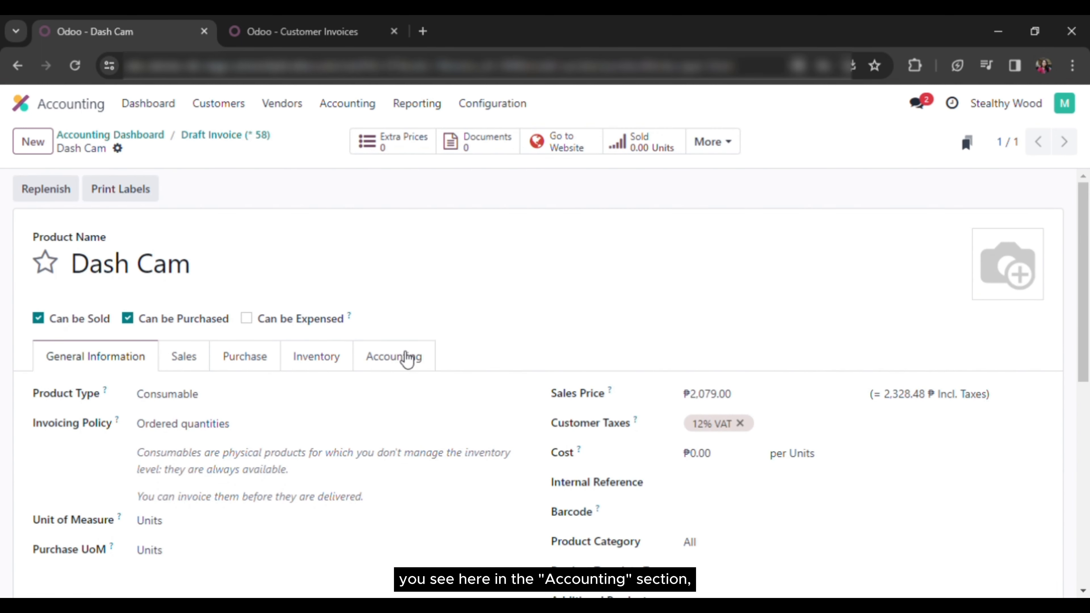
{"action": "left_click", "coordinate": [400, 369]}
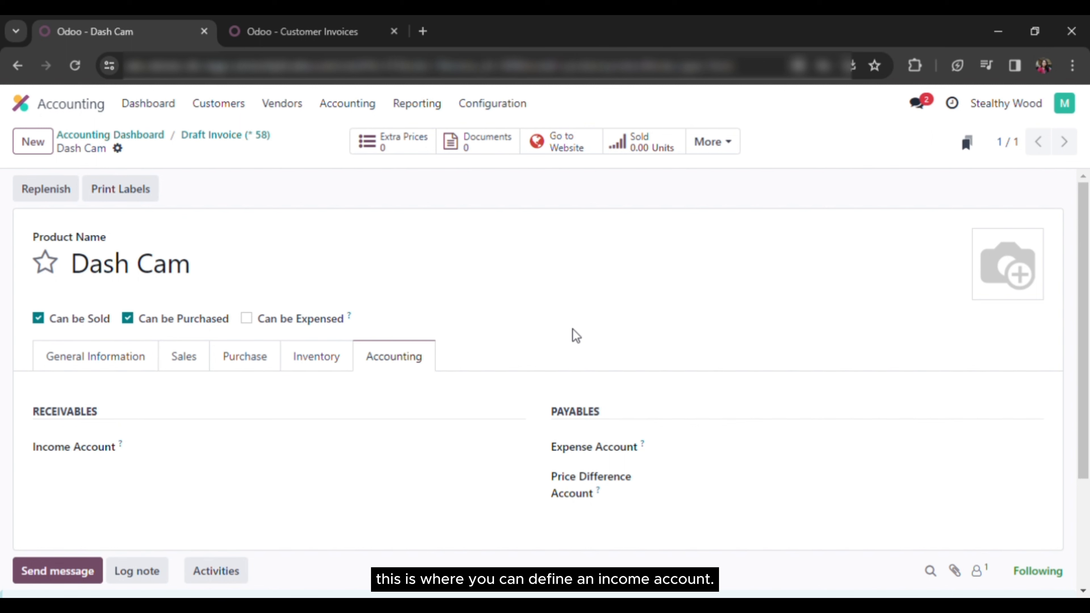
{"action": "left_click", "coordinate": [124, 357]}
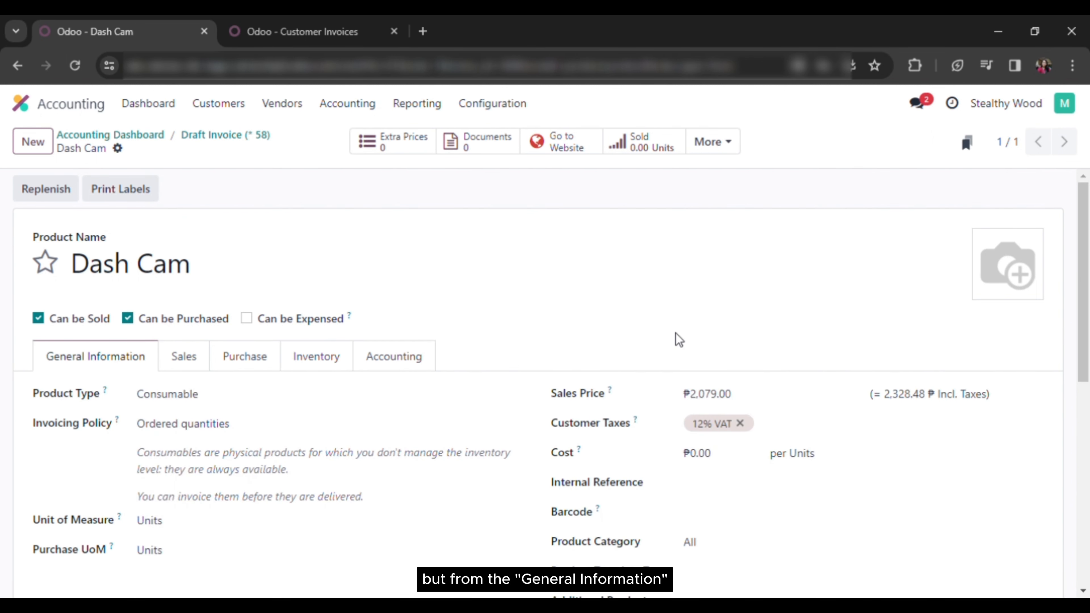
{"action": "scroll", "coordinate": [676, 334], "scroll_direction": "down", "scroll_amount": 7}
{"action": "scroll", "coordinate": [871, 307], "scroll_direction": "up", "scroll_amount": 3}
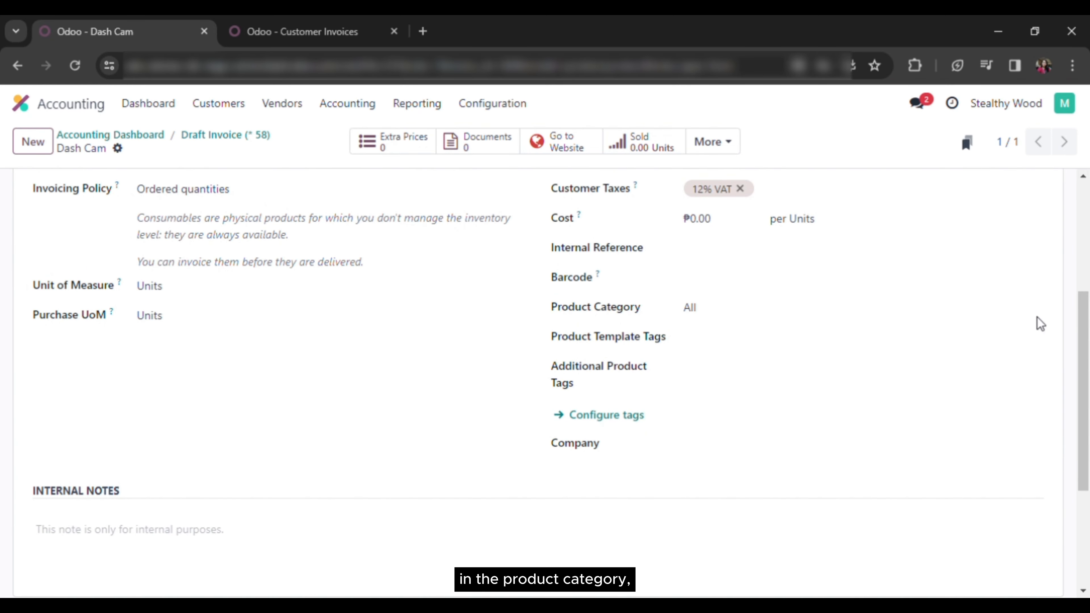
{"action": "left_click", "coordinate": [1030, 310]}
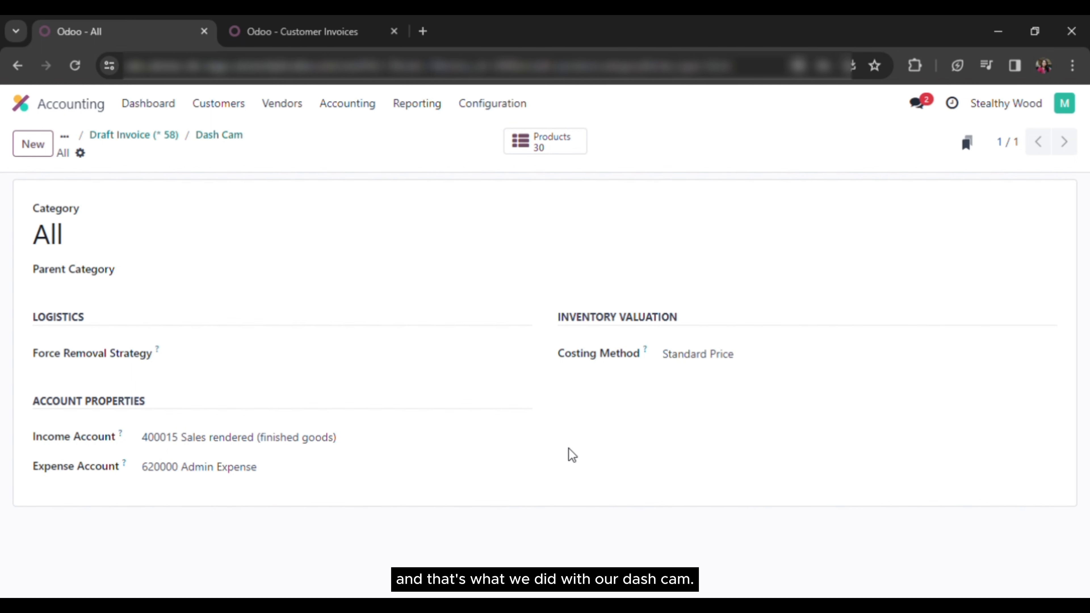
{"action": "left_click", "coordinate": [134, 136]}
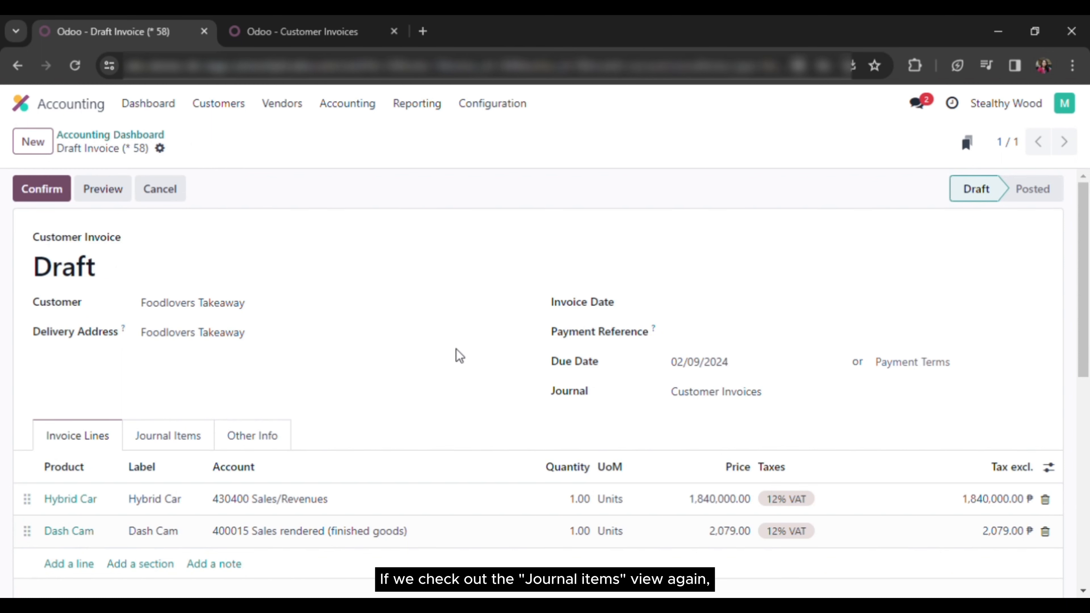
{"action": "left_click", "coordinate": [184, 438]}
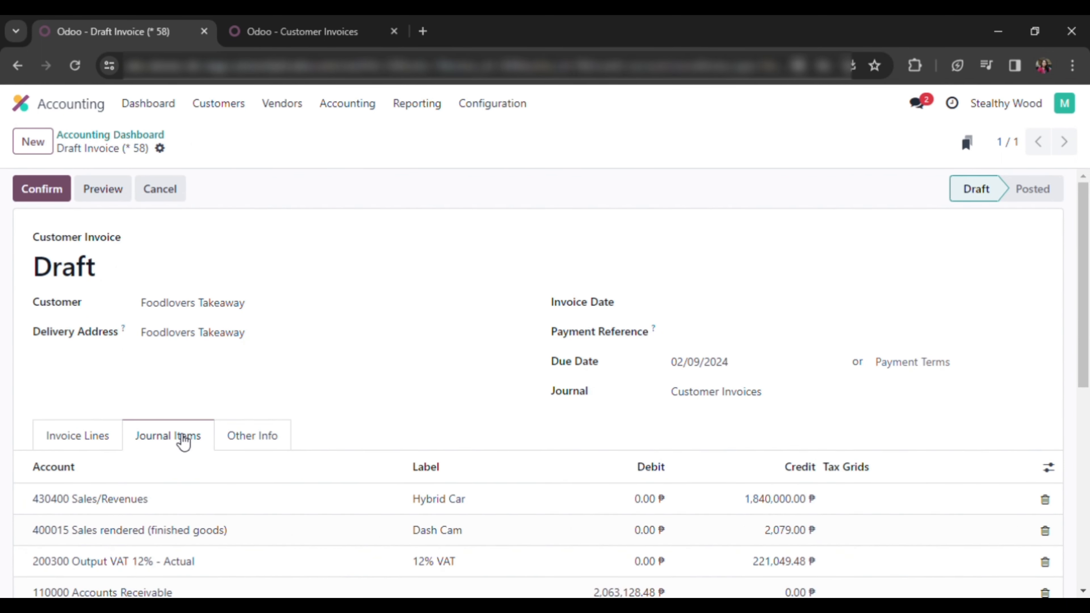
{"action": "scroll", "coordinate": [459, 421], "scroll_direction": "down", "scroll_amount": 3}
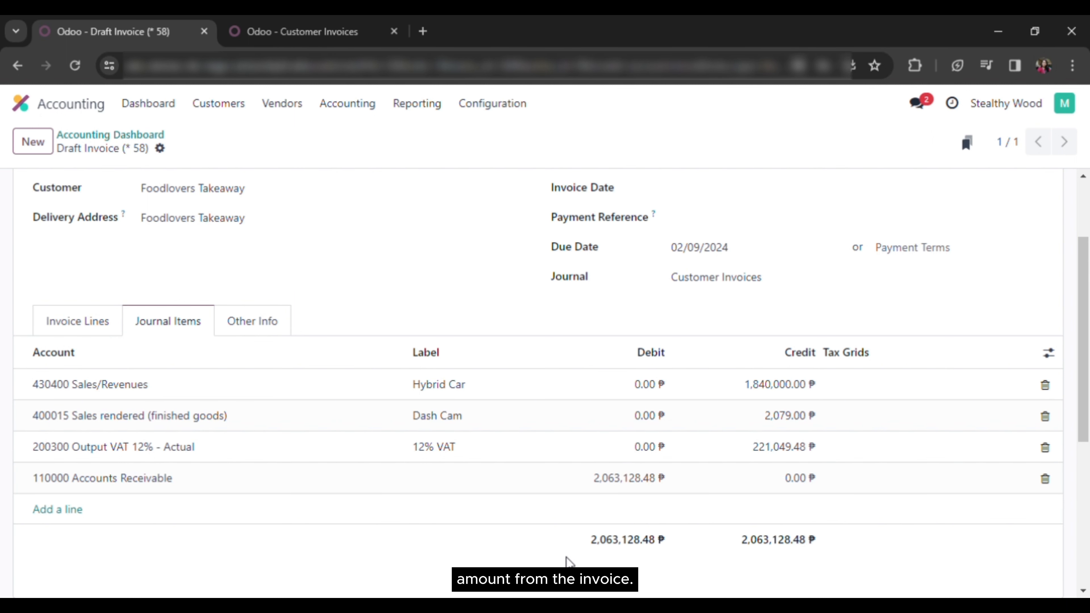
{"action": "left_click", "coordinate": [98, 322]}
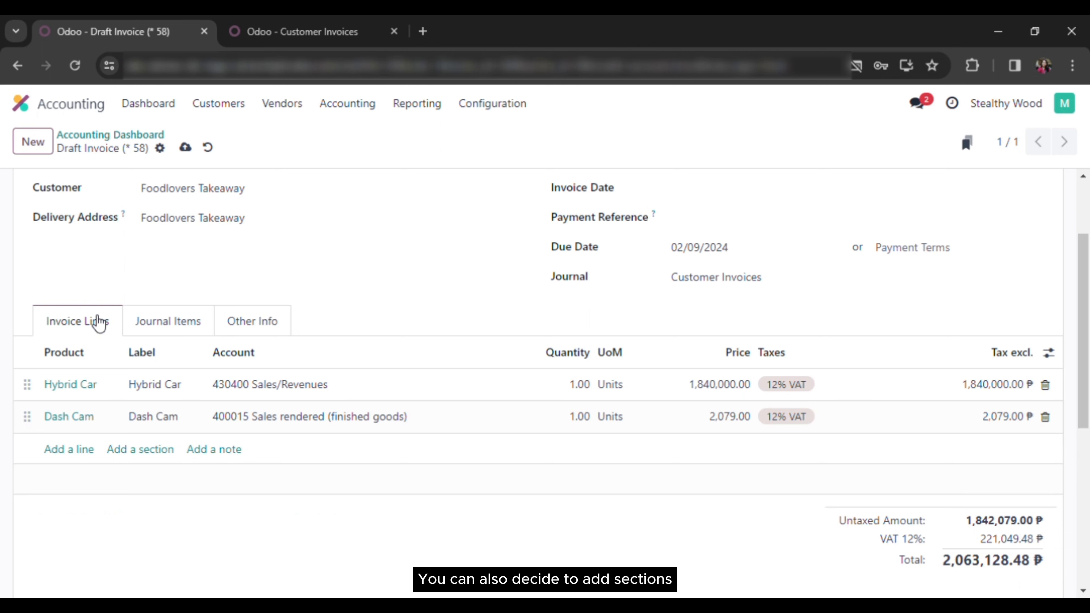
Add sections Car and Equipment and place them above Hybrid Car and Dash Cam respectively
{"action": "left_click", "coordinate": [152, 450]}
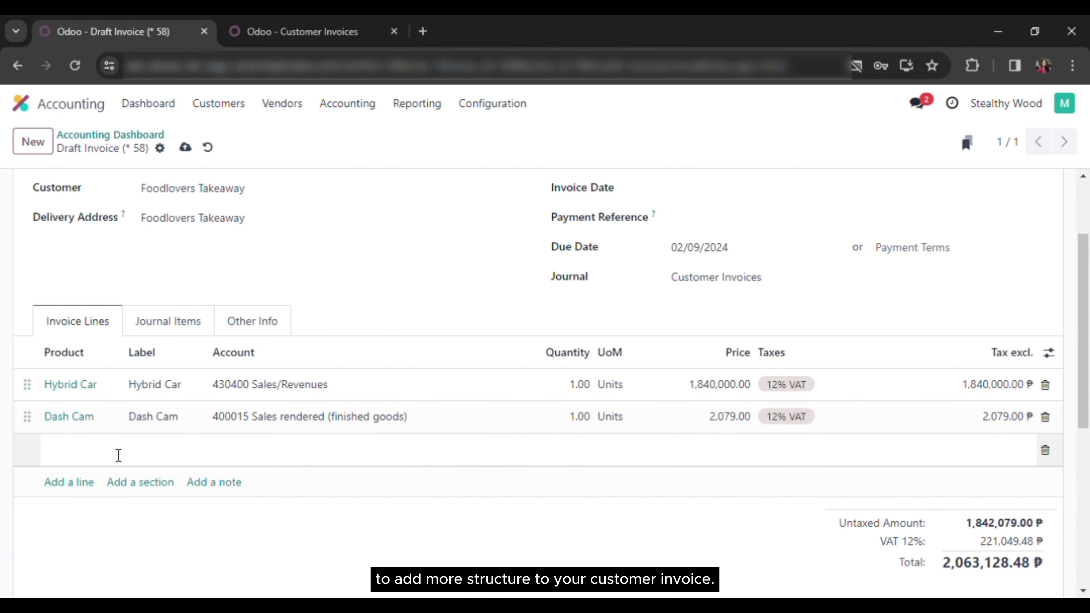
{"action": "type", "text": "Car"}
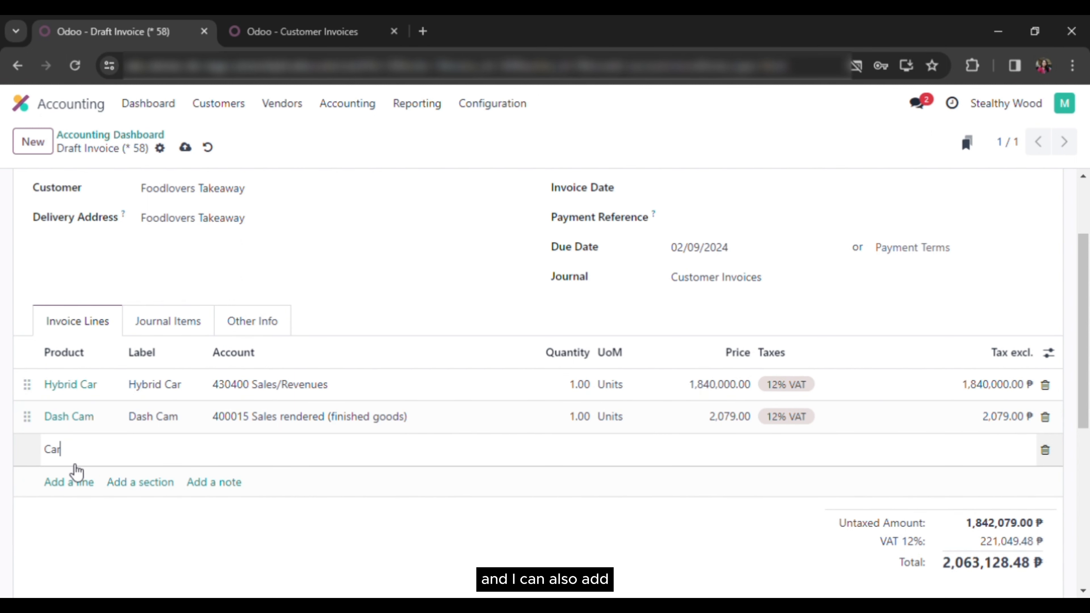
{"action": "left_click", "coordinate": [139, 485]}
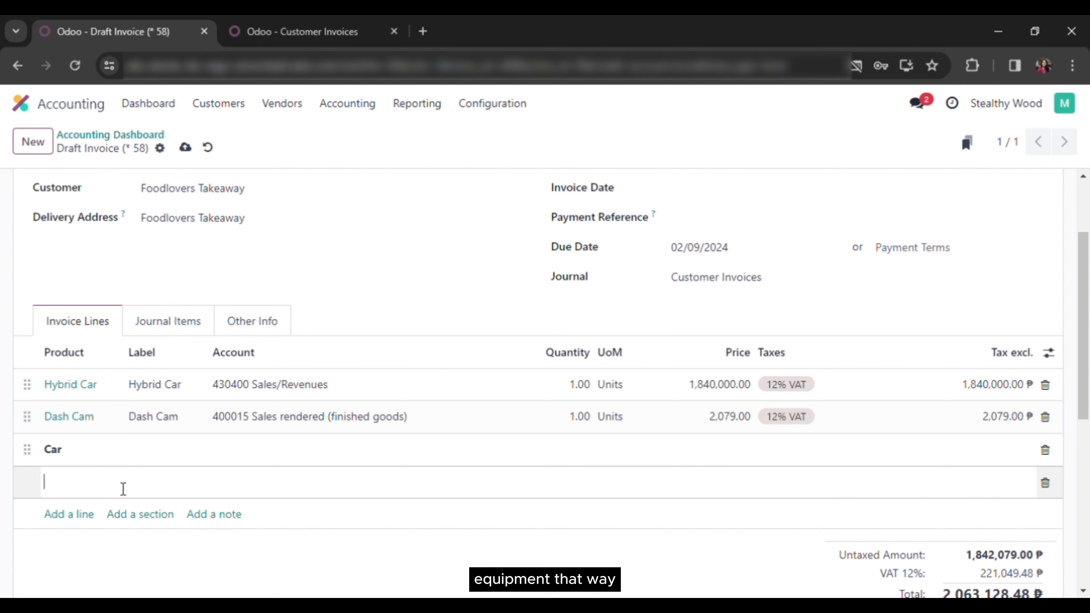
{"action": "type", "text": "Eq"}
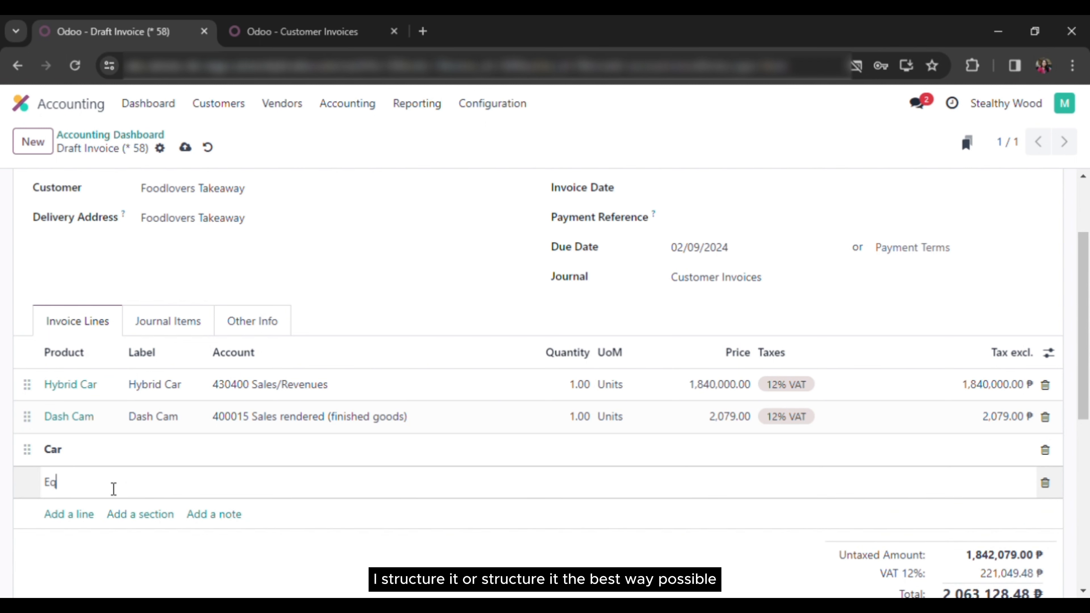
{"action": "type", "text": "uipment"}
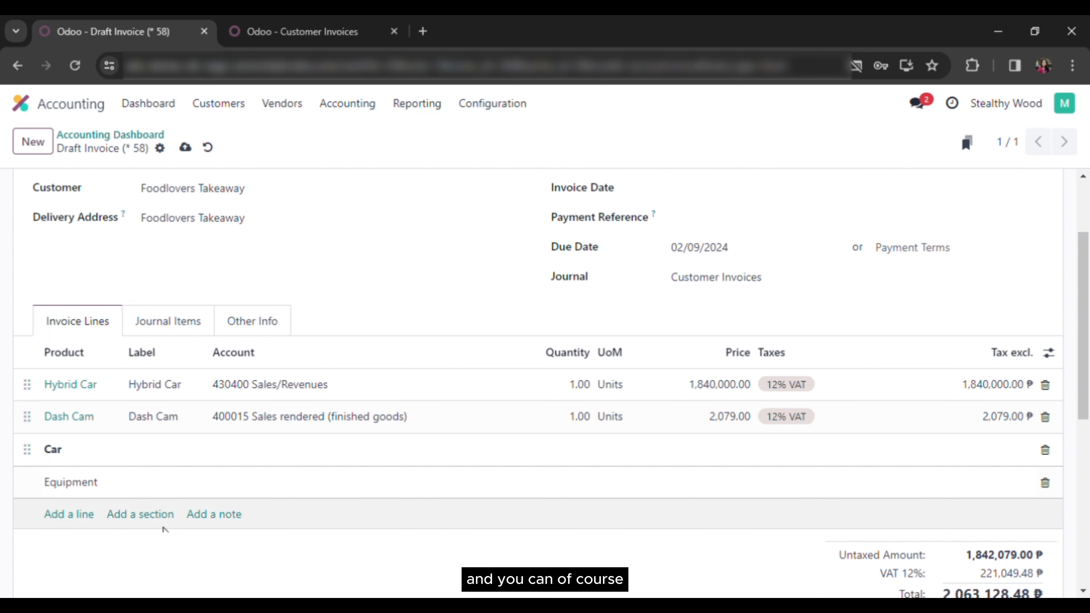
{"action": "left_click", "coordinate": [413, 290]}
{"action": "left_click_drag", "start_coordinate": [29, 451], "coordinate": [43, 406]}
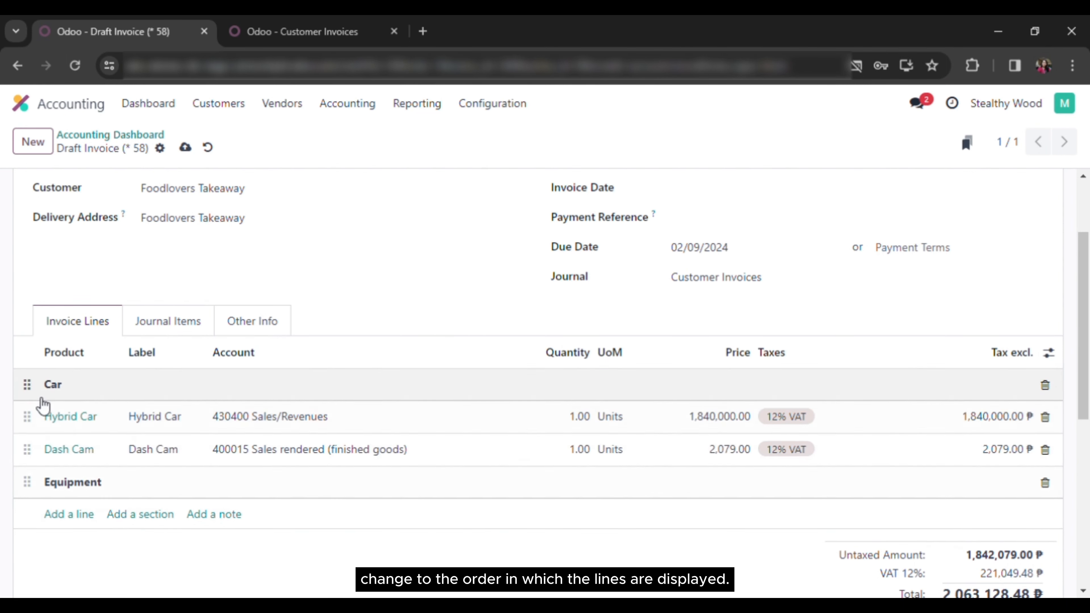
{"action": "left_click_drag", "start_coordinate": [27, 482], "coordinate": [27, 443]}
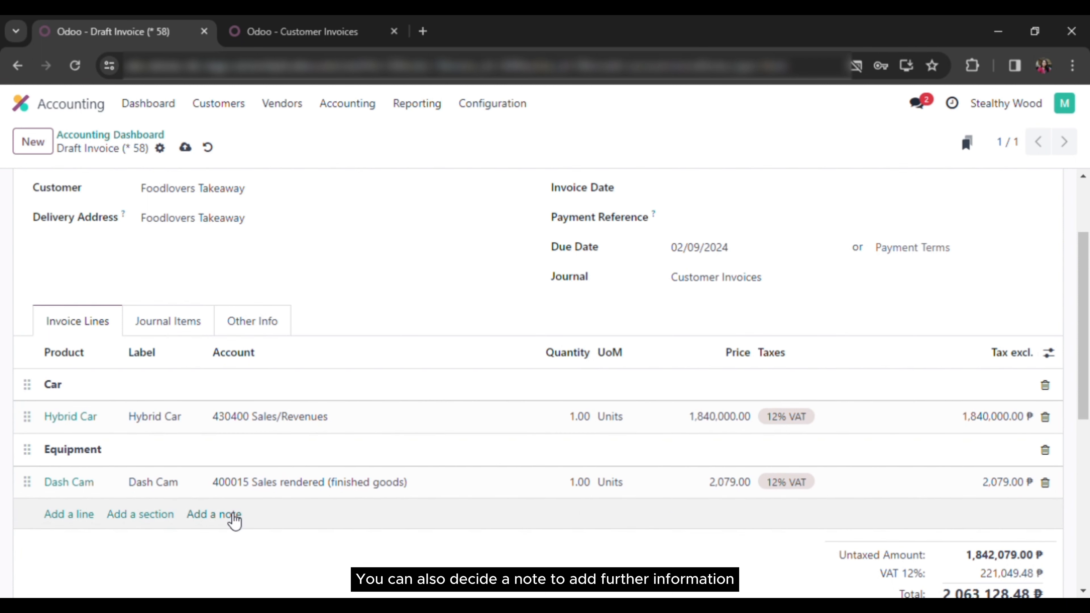
Add a 'Contract ref 4500' note and move it above the Car section
{"action": "left_click", "coordinate": [236, 521]}
{"action": "type", "text": "Contr"}
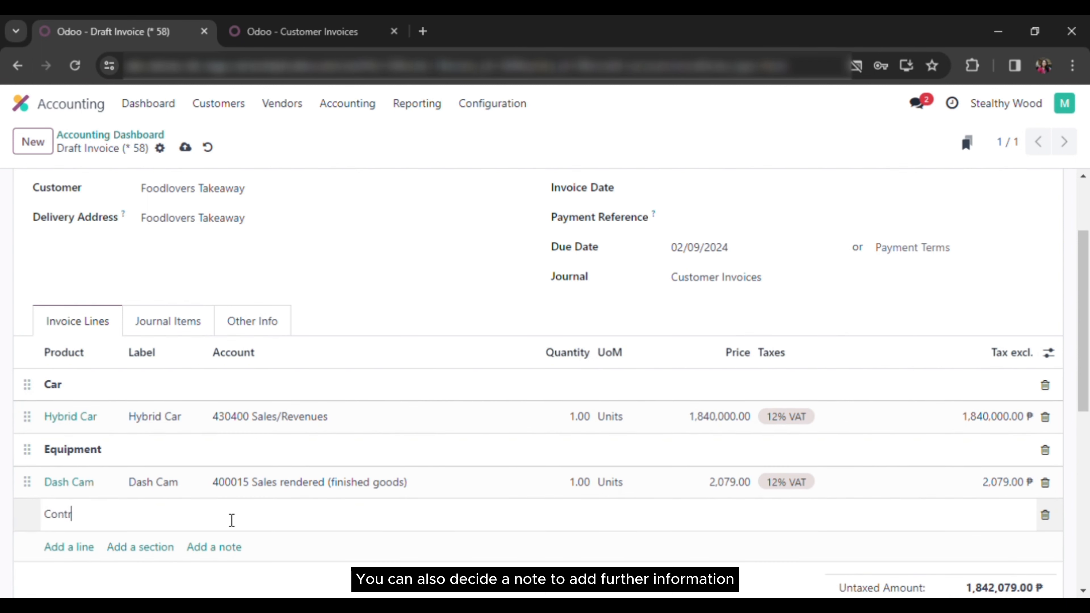
{"action": "type", "text": "act ref 4500"}
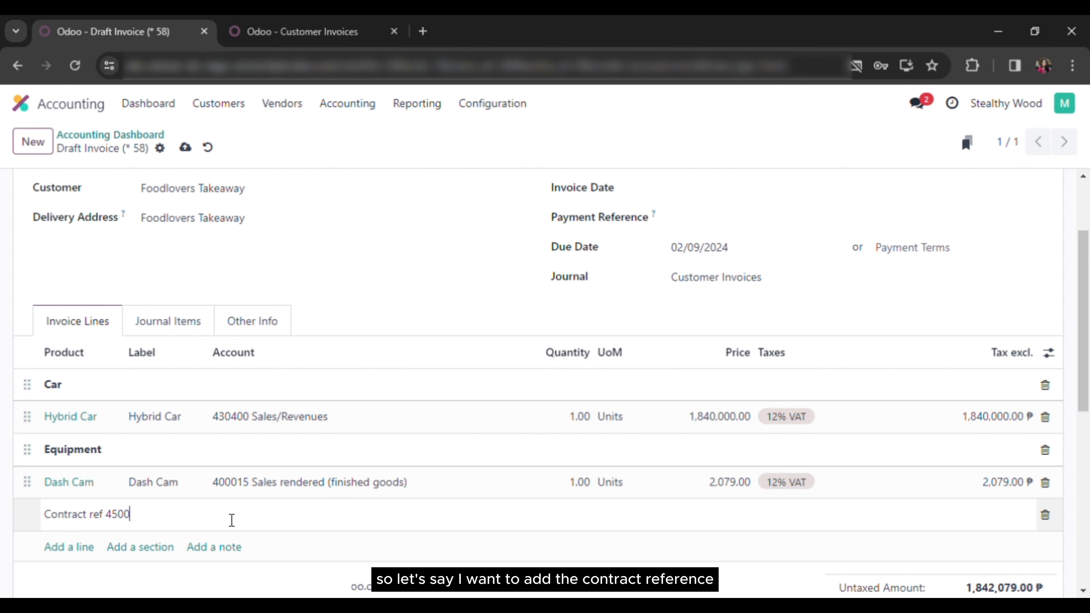
{"action": "left_click", "coordinate": [362, 330]}
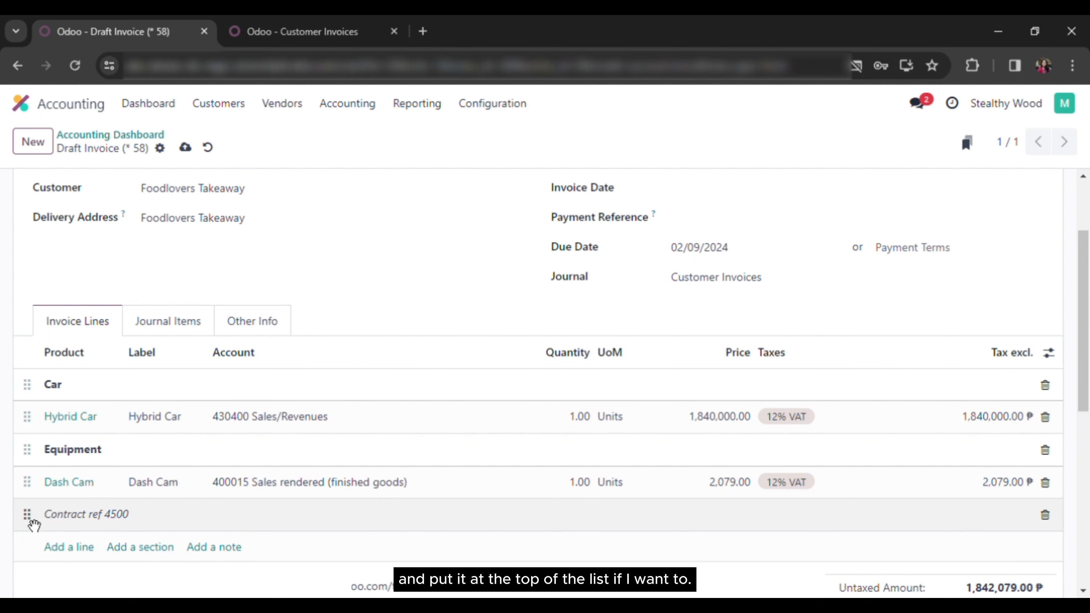
{"action": "left_click_drag", "start_coordinate": [33, 525], "coordinate": [47, 397]}
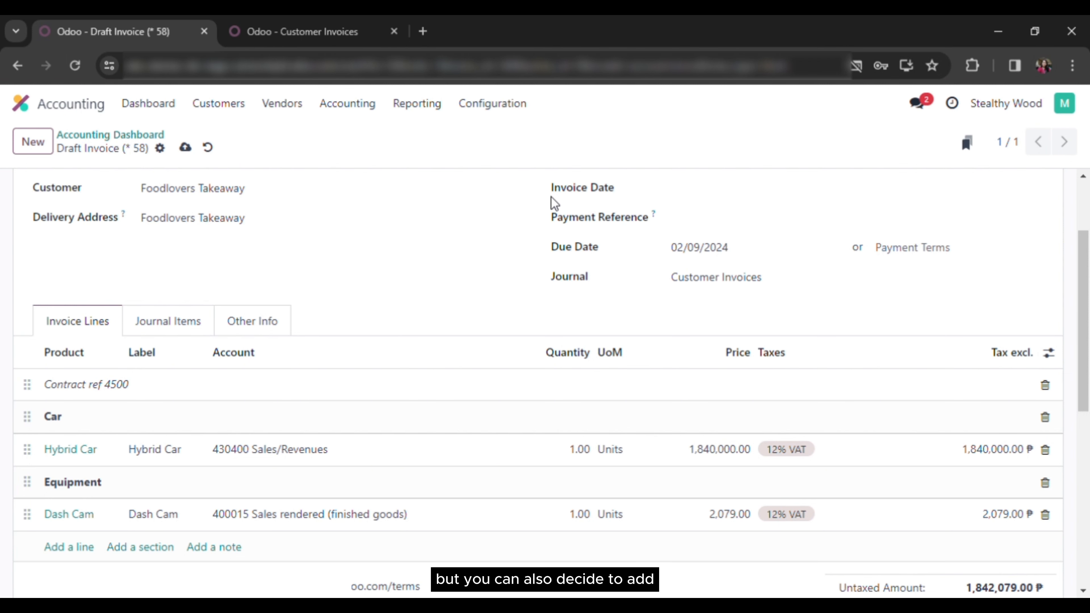
Confirm the invoice as INV/2024/00006 and check the Draft → Posted entry in its log
{"action": "scroll", "coordinate": [414, 217], "scroll_direction": "up", "scroll_amount": 3}
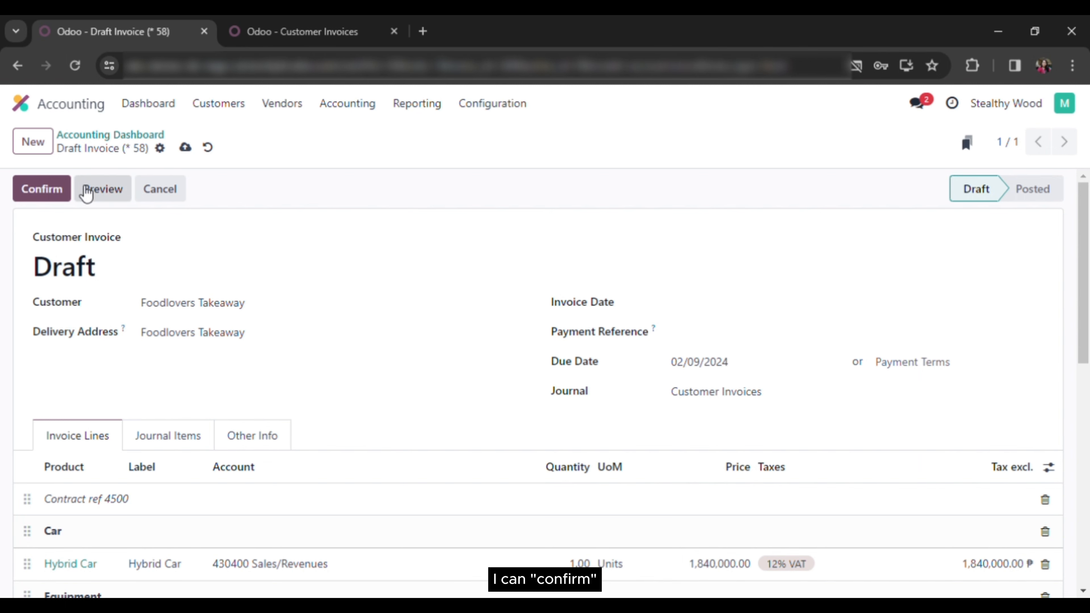
{"action": "left_click", "coordinate": [56, 198]}
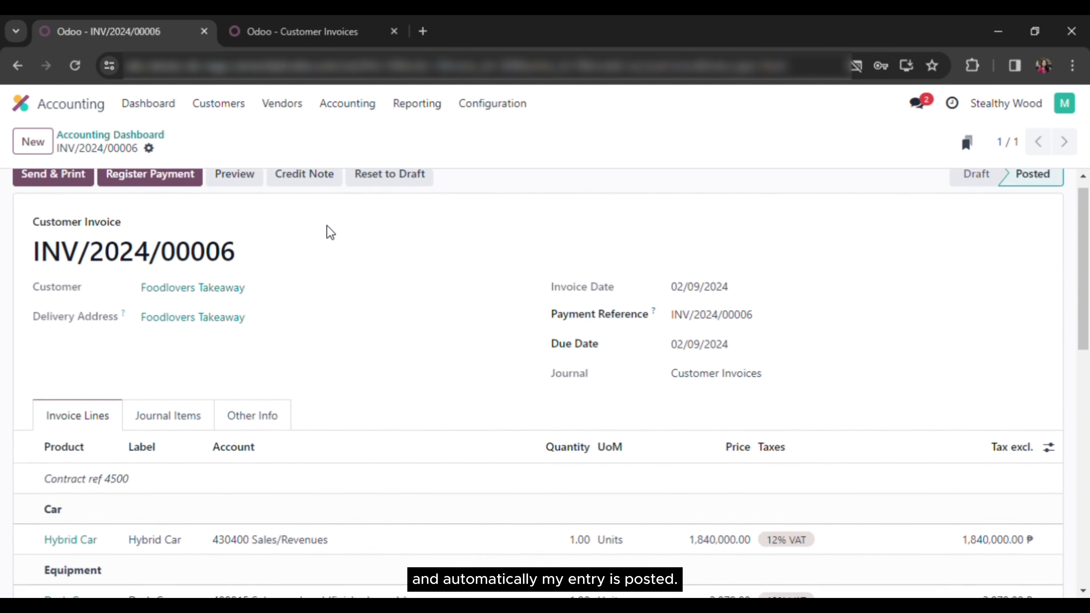
{"action": "scroll", "coordinate": [330, 233], "scroll_direction": "down", "scroll_amount": 7}
{"action": "scroll", "coordinate": [332, 233], "scroll_direction": "down", "scroll_amount": 6}
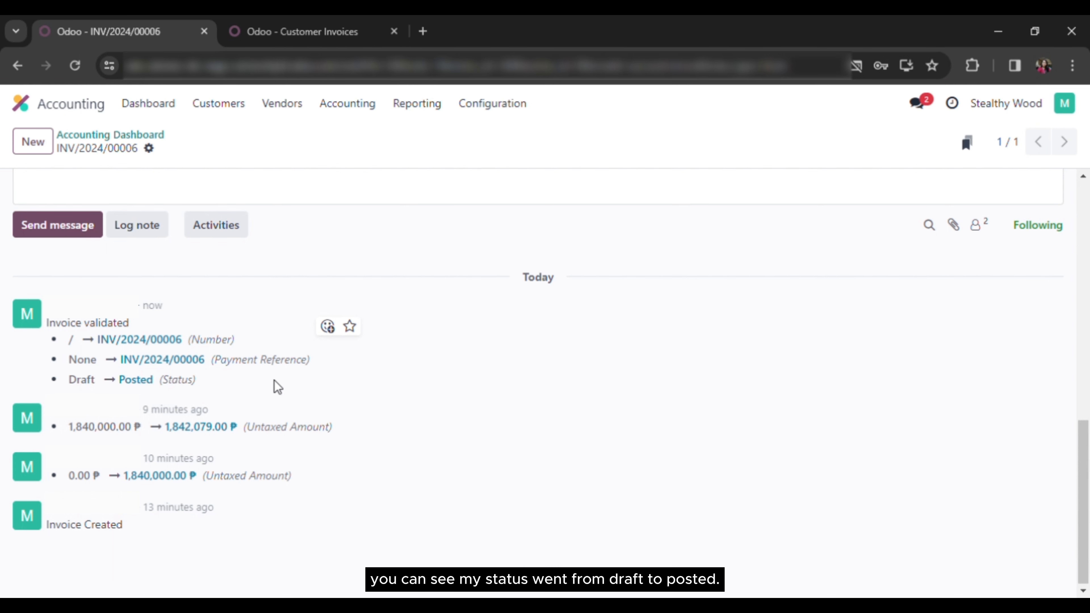
{"action": "left_click_drag", "start_coordinate": [64, 380], "coordinate": [149, 383]}
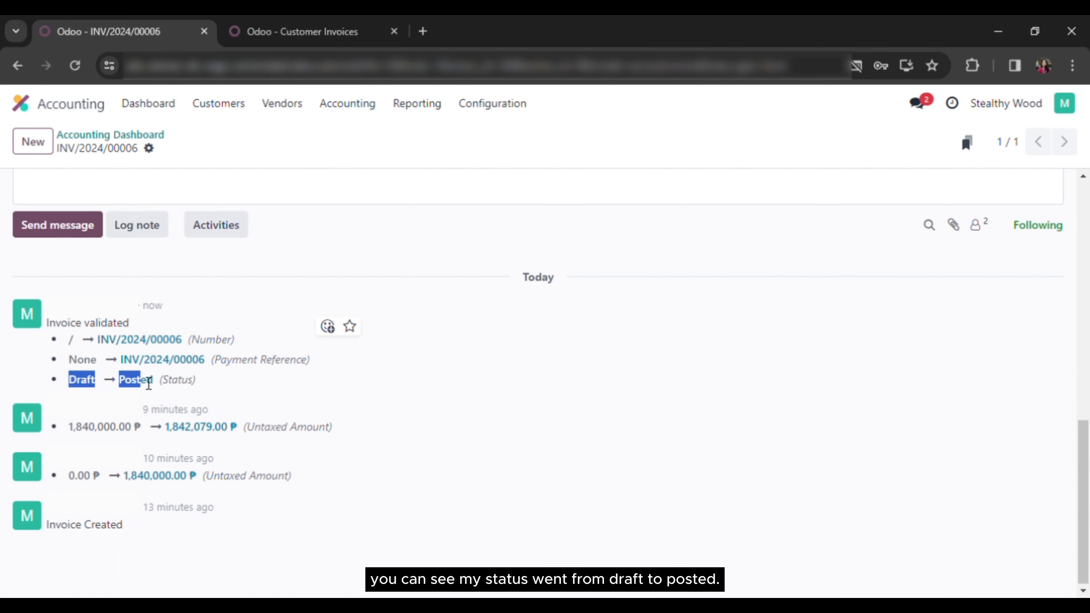
Use Send & Print to email INV/2024/00006 to Foodlovers Takeaway with INV_2024_00006.pdf attached
{"action": "left_click", "coordinate": [244, 389]}
{"action": "scroll", "coordinate": [243, 391], "scroll_direction": "up", "scroll_amount": 10}
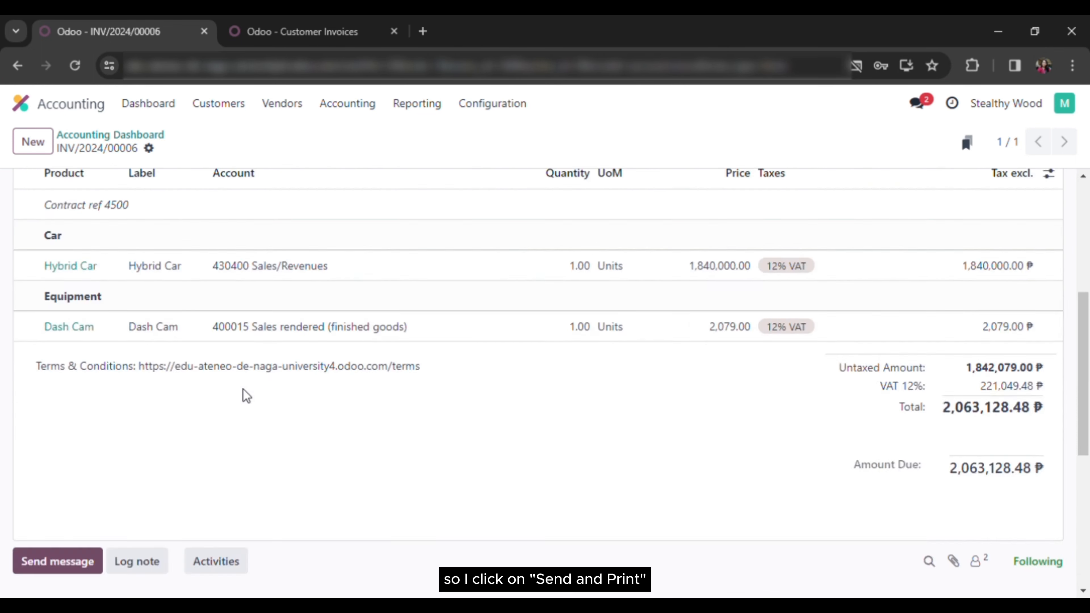
{"action": "left_click", "coordinate": [58, 188]}
{"action": "left_click", "coordinate": [58, 188]}
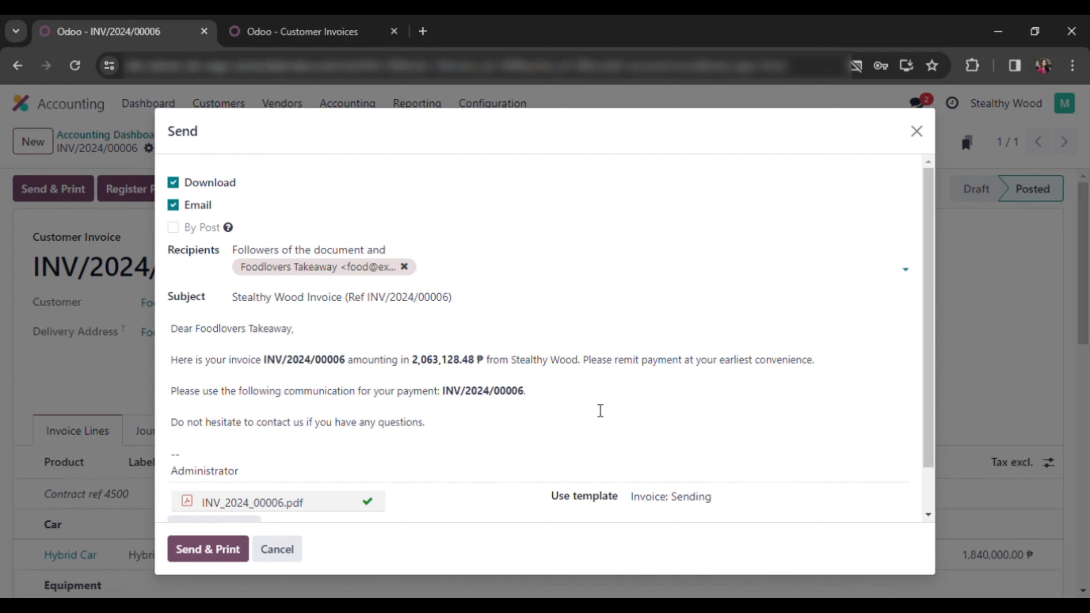
{"action": "scroll", "coordinate": [600, 411], "scroll_direction": "down", "scroll_amount": 1}
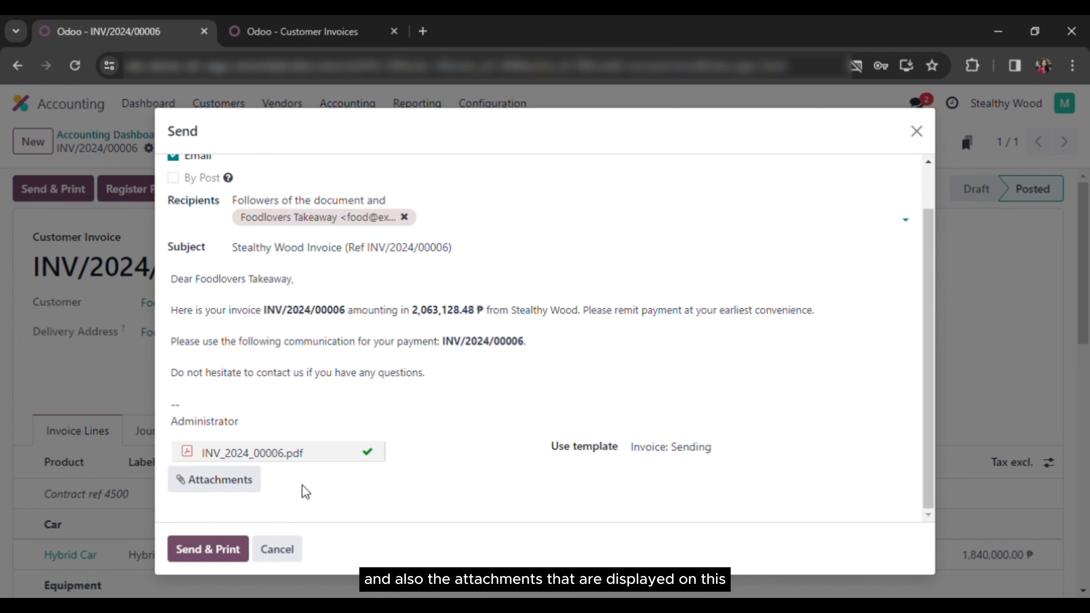
{"action": "left_click", "coordinate": [231, 551]}
{"action": "scroll", "coordinate": [232, 551], "scroll_direction": "down", "scroll_amount": 8}
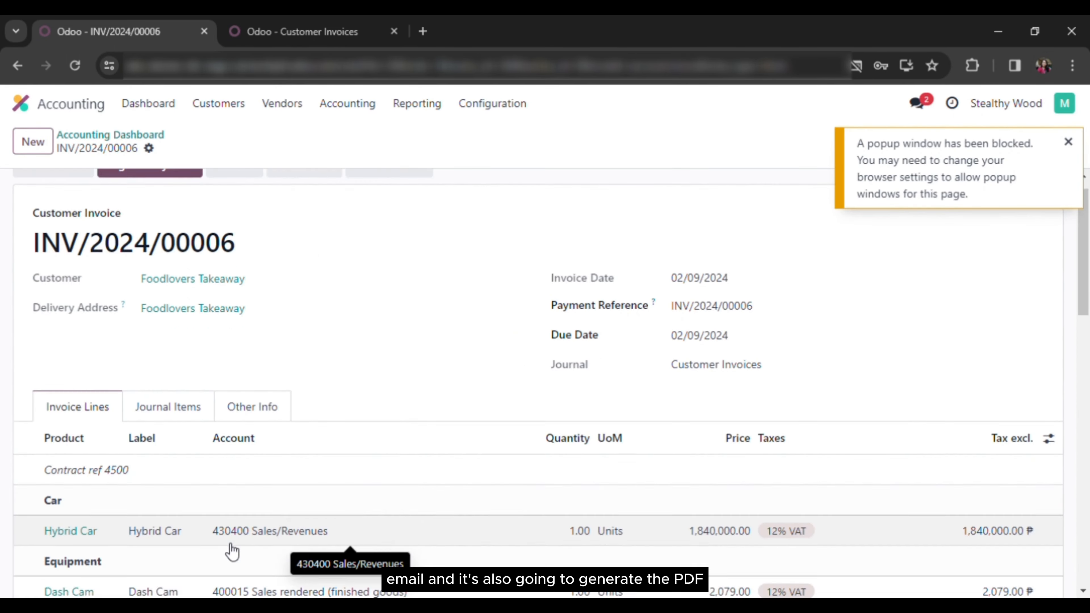
{"action": "scroll", "coordinate": [226, 544], "scroll_direction": "down", "scroll_amount": 6}
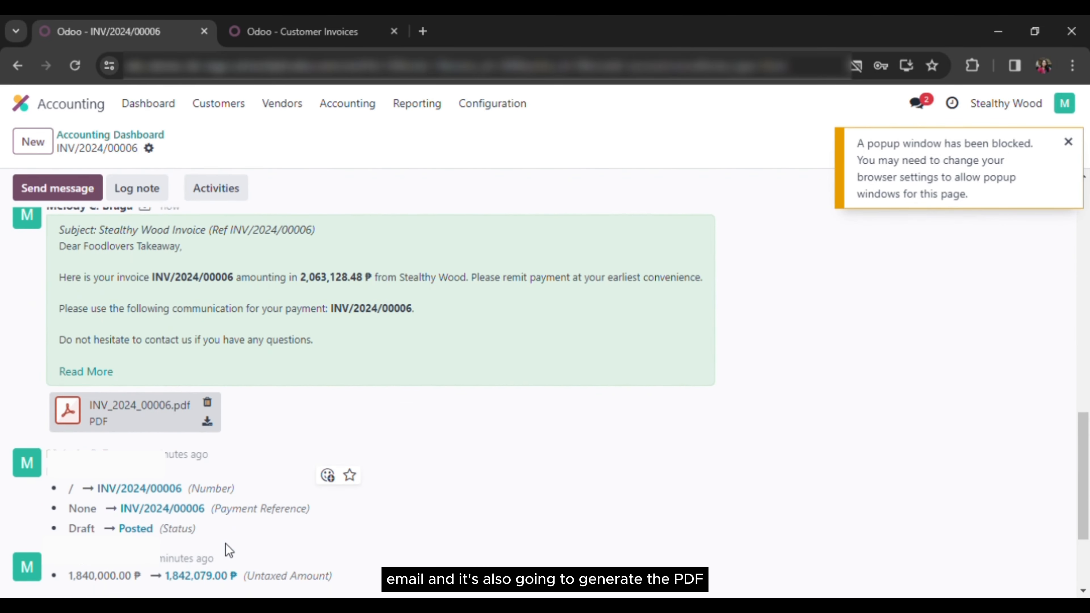
{"action": "scroll", "coordinate": [225, 543], "scroll_direction": "up", "scroll_amount": 1}
Open the INV_2024_00006.pdf attachment from the chatter and scroll through the invoice preview
{"action": "left_click", "coordinate": [152, 461]}
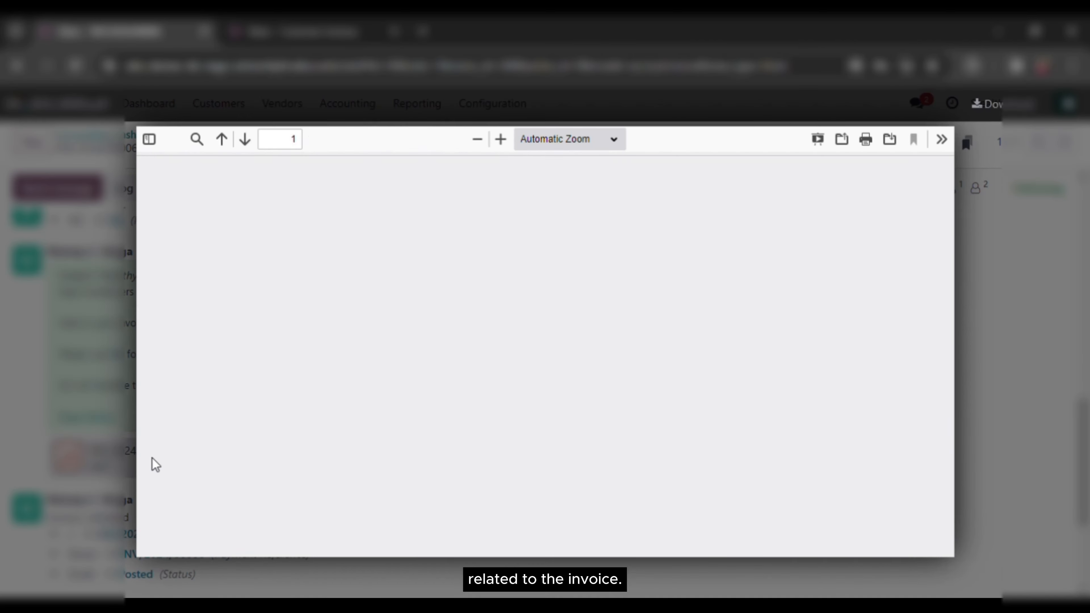
{"action": "scroll", "coordinate": [369, 458], "scroll_direction": "down", "scroll_amount": 1}
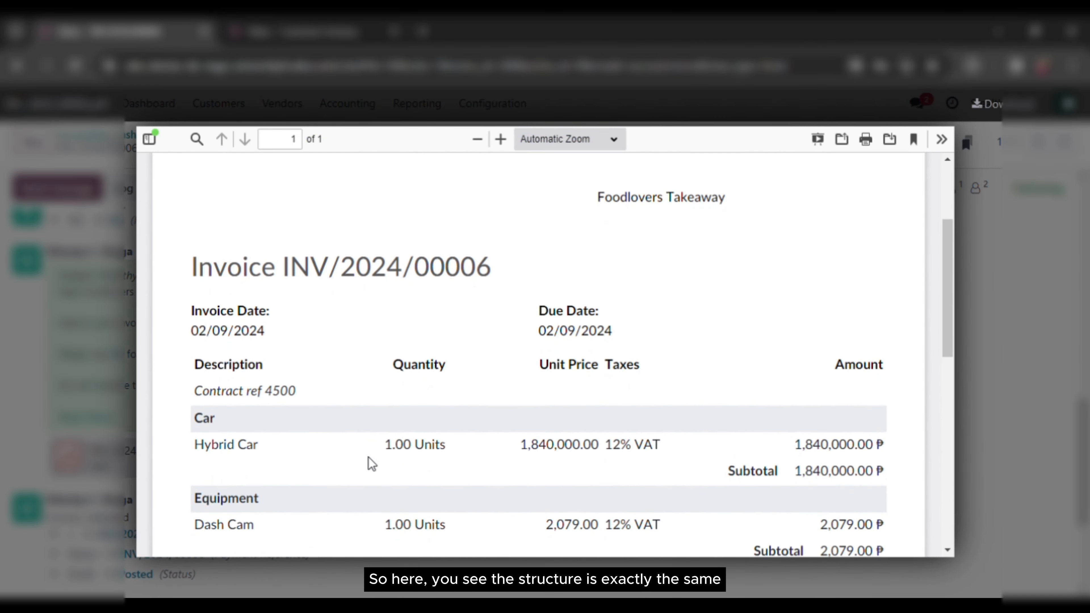
{"action": "scroll", "coordinate": [372, 464], "scroll_direction": "down", "scroll_amount": 1}
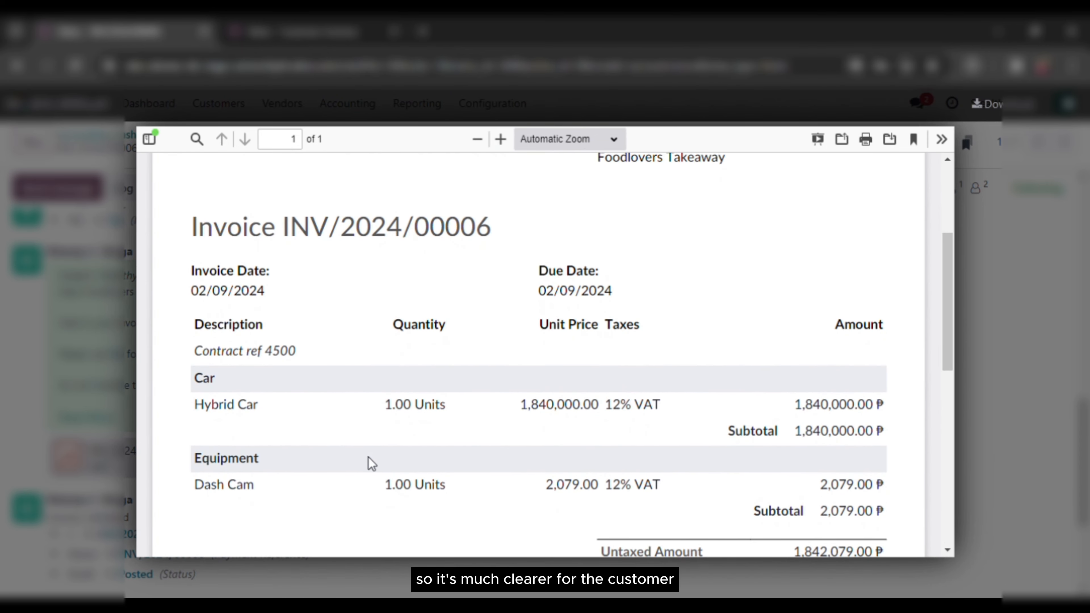
{"action": "scroll", "coordinate": [369, 458], "scroll_direction": "down", "scroll_amount": 1}
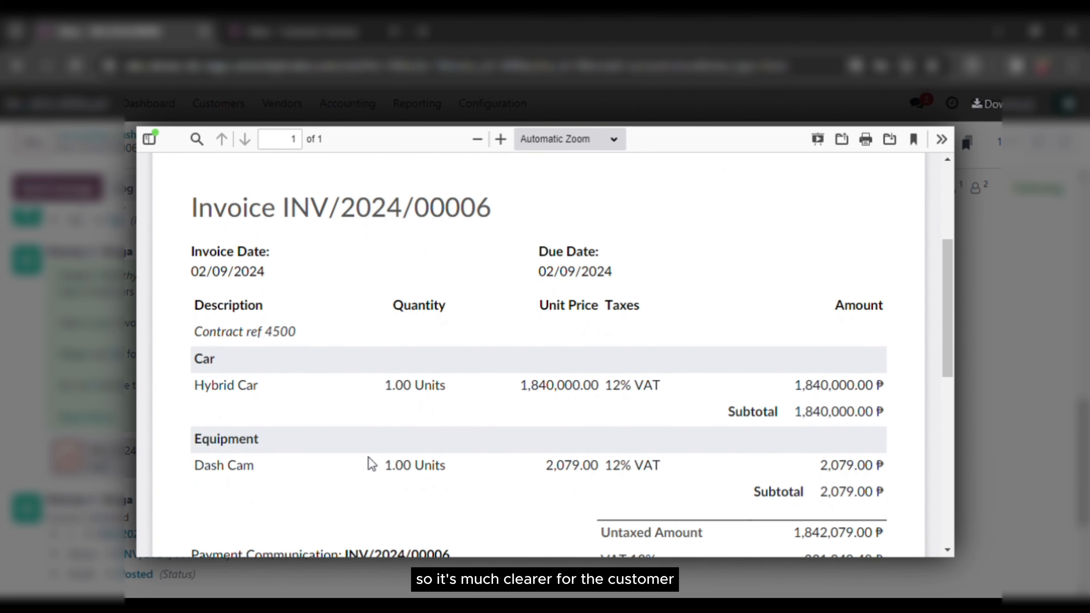
{"action": "scroll", "coordinate": [369, 458], "scroll_direction": "down", "scroll_amount": 1}
{"action": "scroll", "coordinate": [368, 458], "scroll_direction": "down", "scroll_amount": 2}
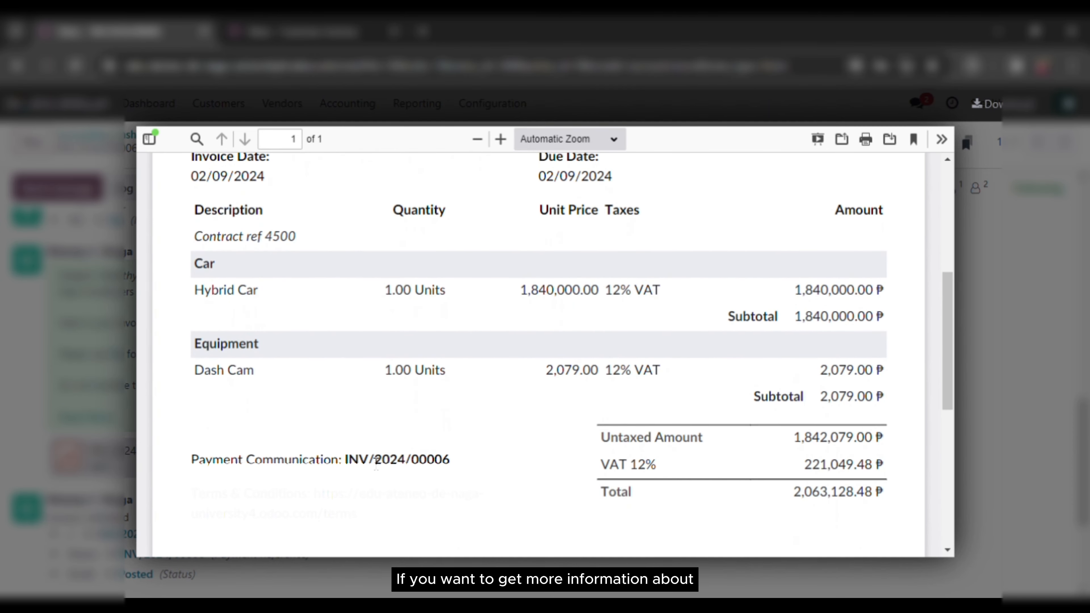
{"action": "scroll", "coordinate": [376, 463], "scroll_direction": "down", "scroll_amount": 1}
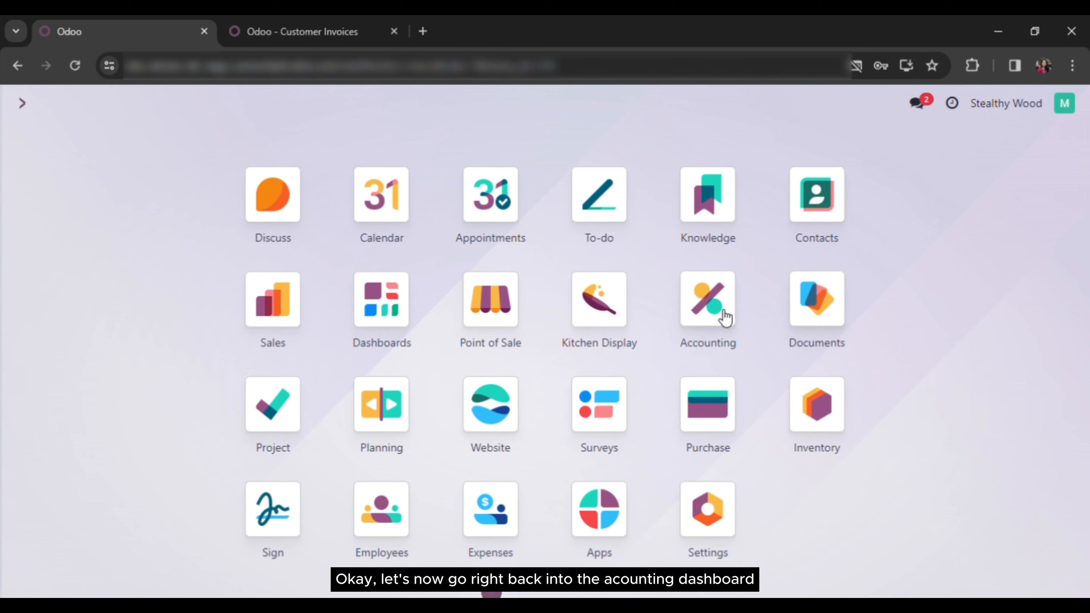
From the Accounting app, open the Customer Invoices list showing all six invoices
{"action": "left_click", "coordinate": [710, 311]}
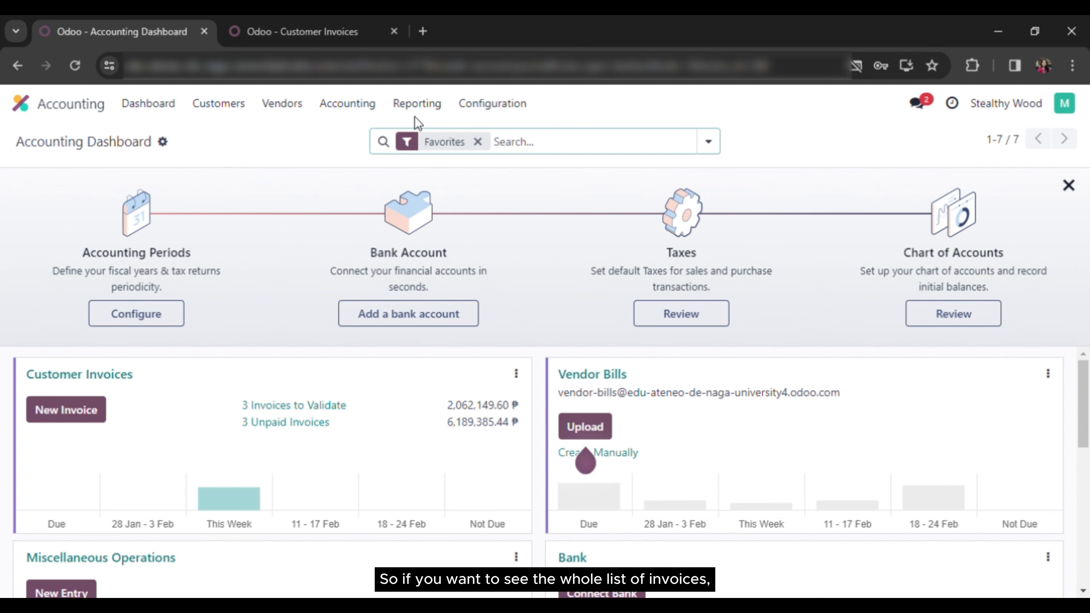
{"action": "left_click", "coordinate": [237, 110]}
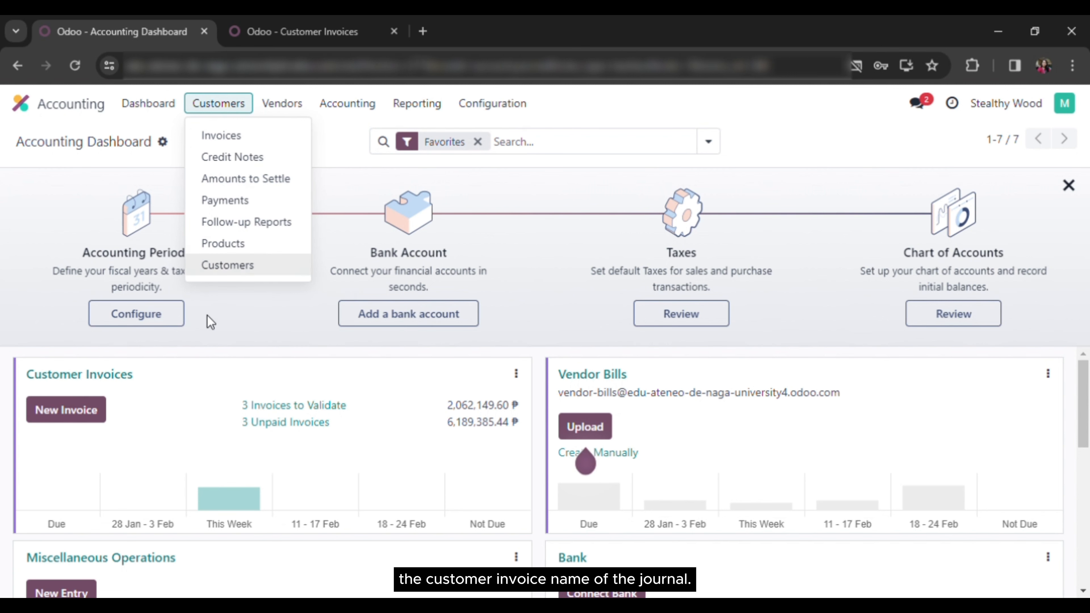
{"action": "left_click", "coordinate": [220, 346]}
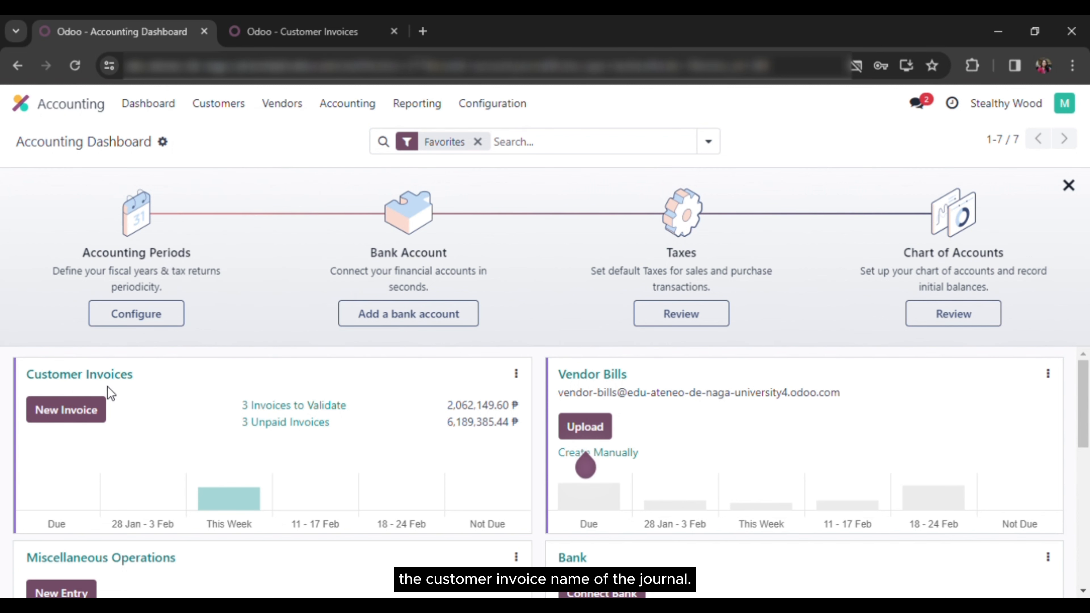
{"action": "left_click", "coordinate": [88, 376]}
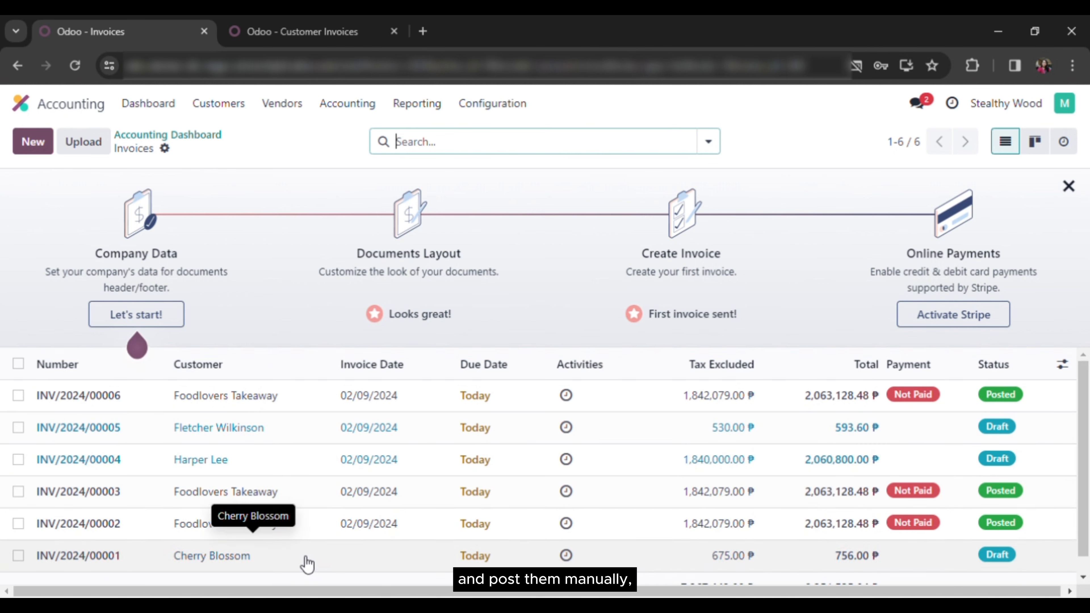
Select draft invoices INV/2024/00005, 00004 and 00001 and post them together with Post entries
{"action": "left_click", "coordinate": [19, 428]}
{"action": "left_click", "coordinate": [17, 459]}
{"action": "scroll", "coordinate": [17, 531], "scroll_direction": "down", "scroll_amount": 1}
{"action": "left_click", "coordinate": [17, 538]}
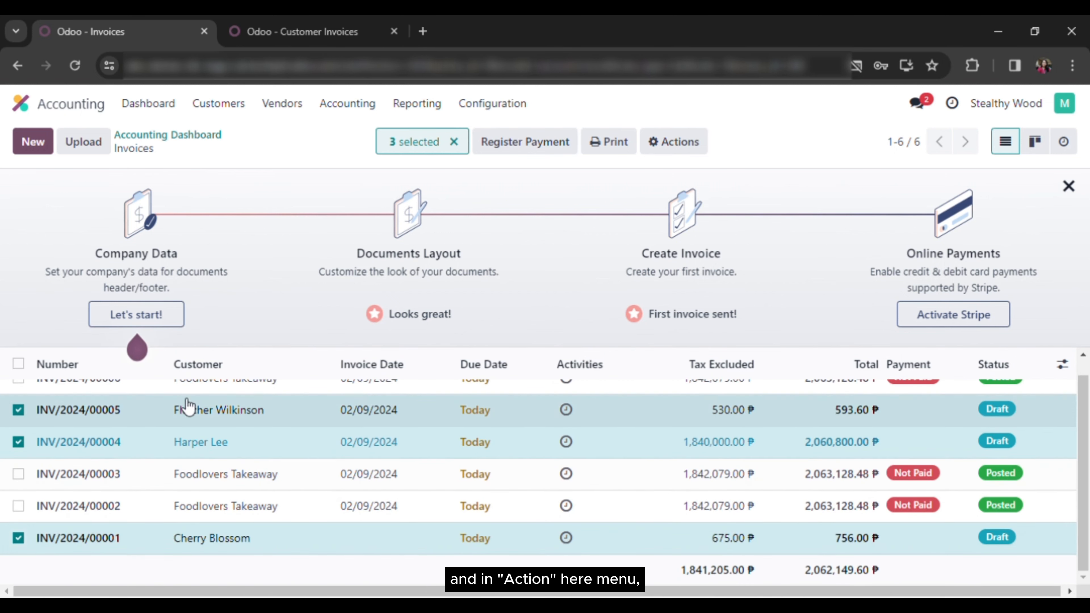
{"action": "left_click", "coordinate": [669, 144]}
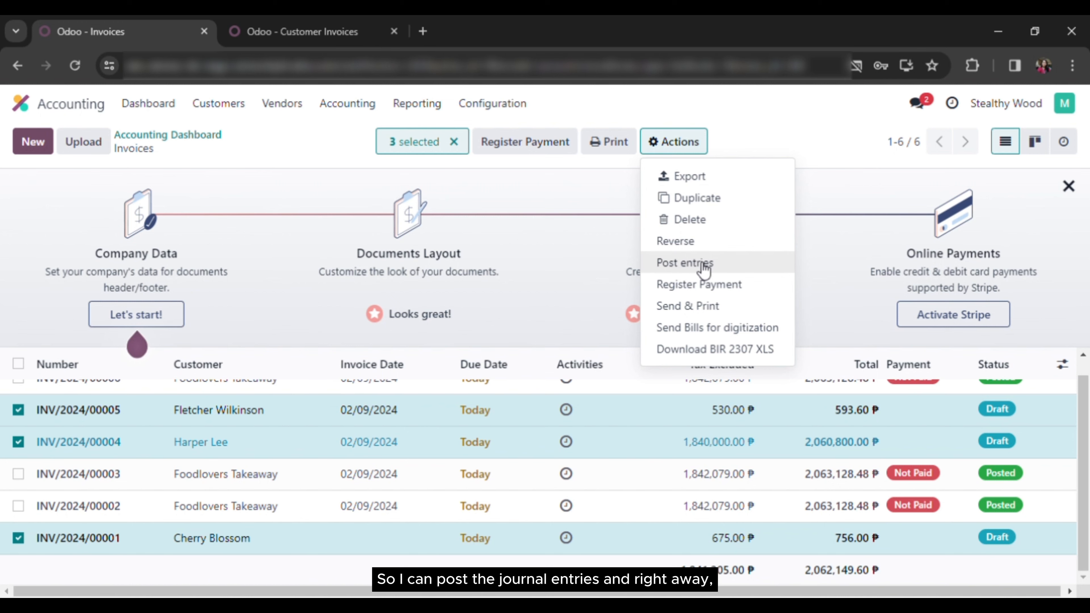
{"action": "left_click", "coordinate": [676, 264]}
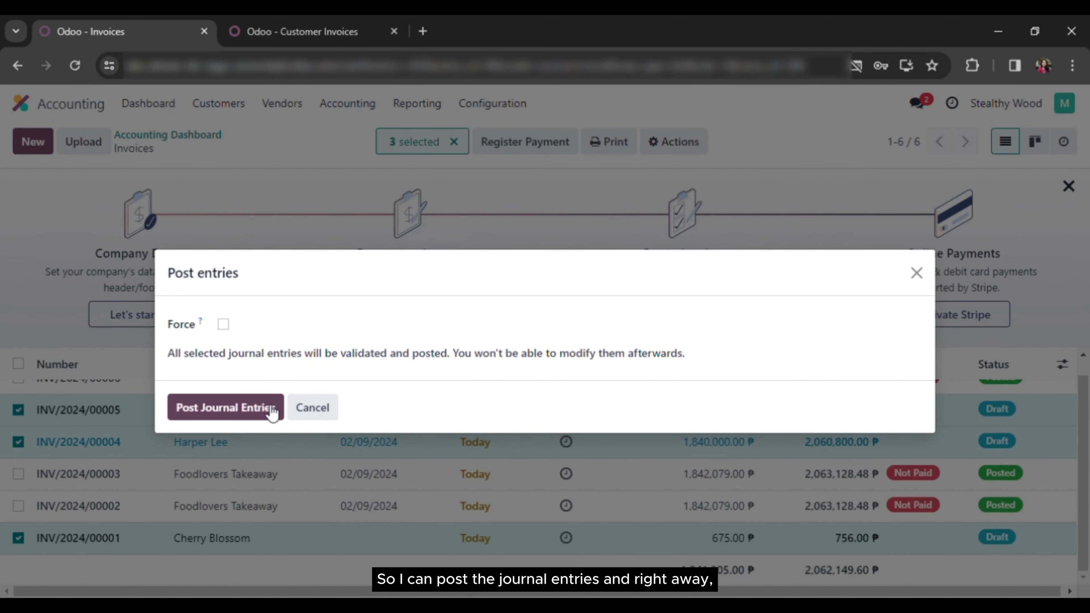
{"action": "left_click", "coordinate": [225, 408]}
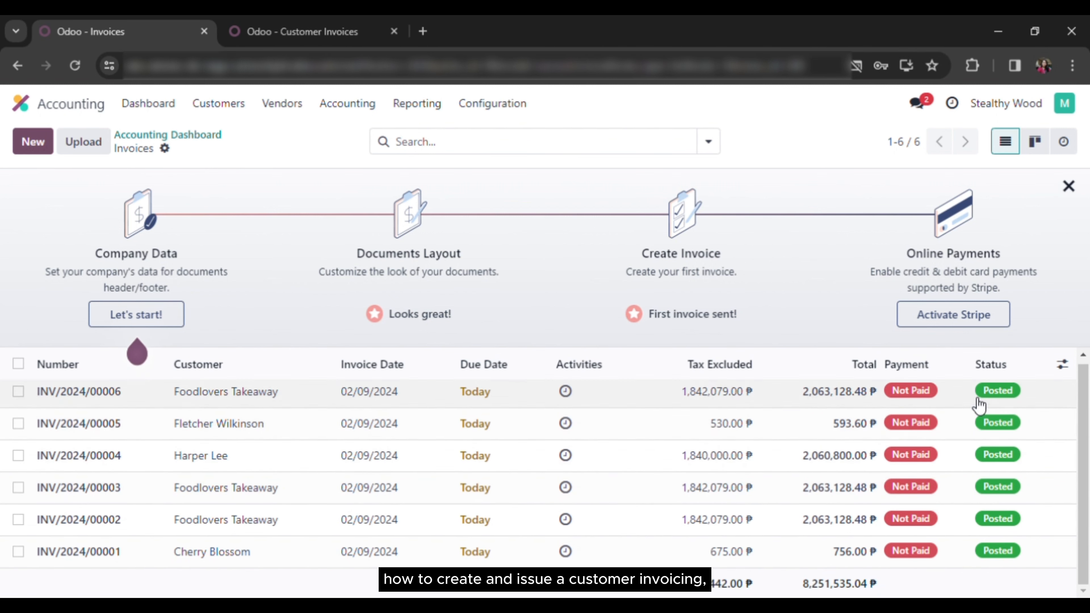
Return to the Accounting Dashboard via the breadcrumb to see 6 unpaid customer invoices
{"action": "scroll", "coordinate": [957, 485], "scroll_direction": "up", "scroll_amount": 1}
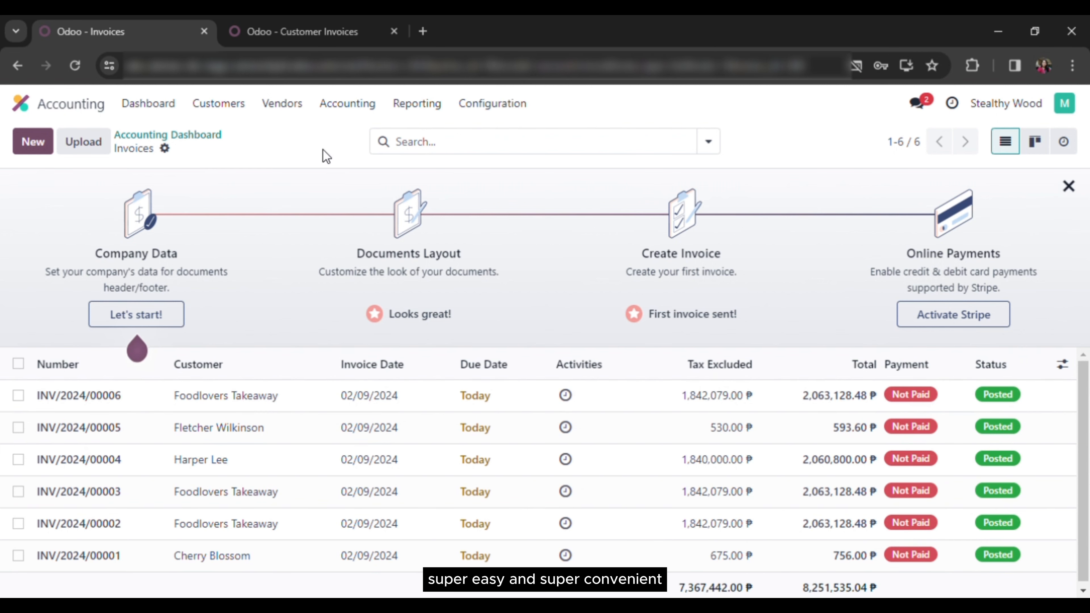
{"action": "left_click", "coordinate": [172, 136]}
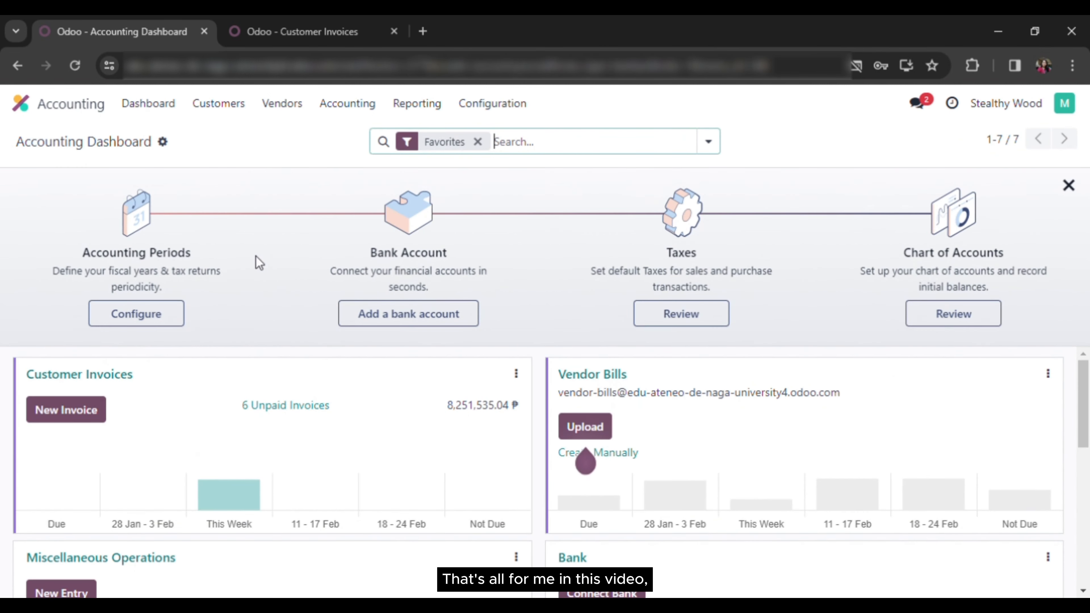